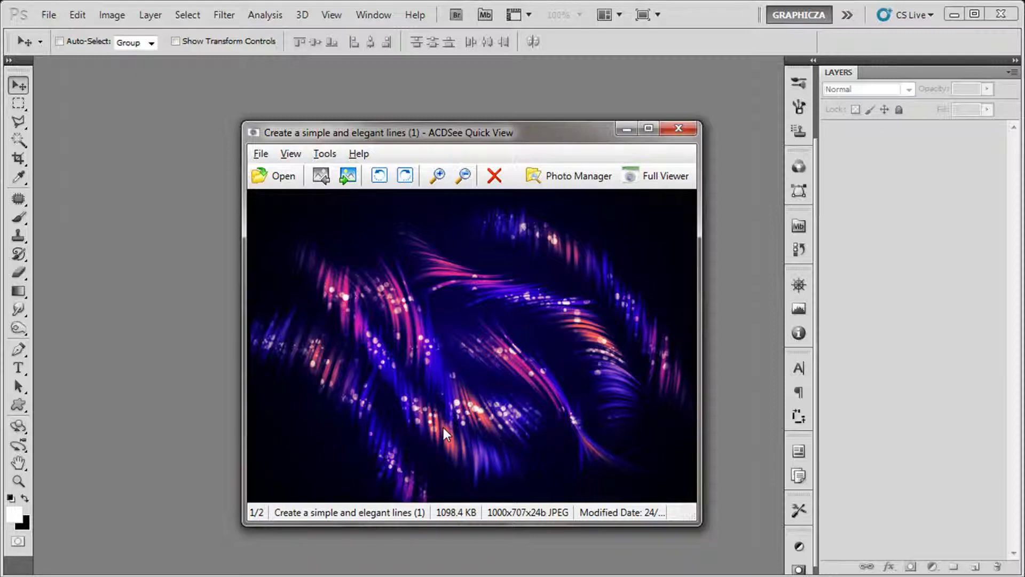
# Step: Scroll to the second reference image, the red and blue light streaks on black
pyautogui.scroll(-1, 443, 427)
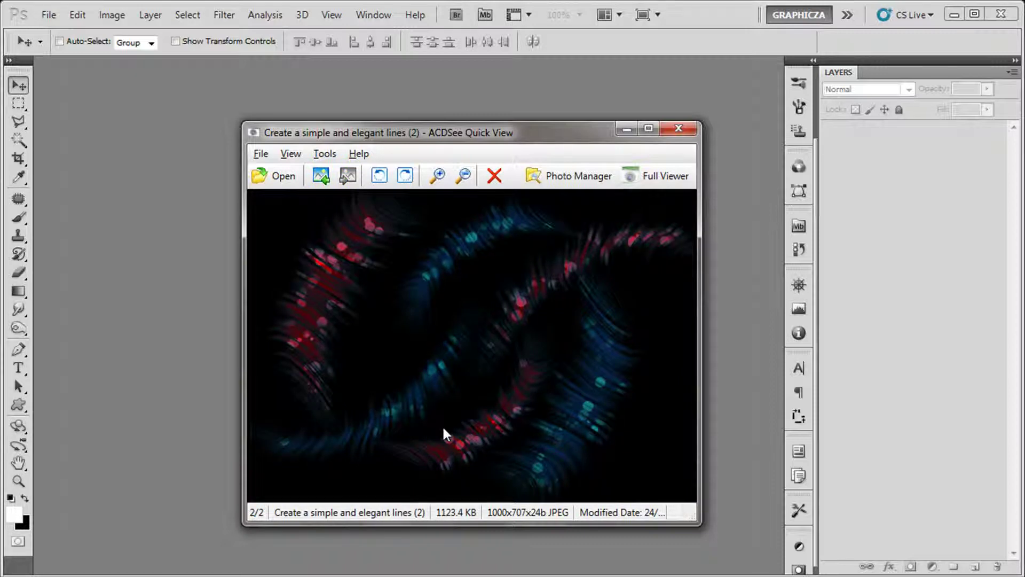
# Step: Close the image viewer and create a new Untitled-1 document with default settings
pyautogui.click(676, 129)
pyautogui.hotkey('ctrl', 'n')
pyautogui.click(632, 135)
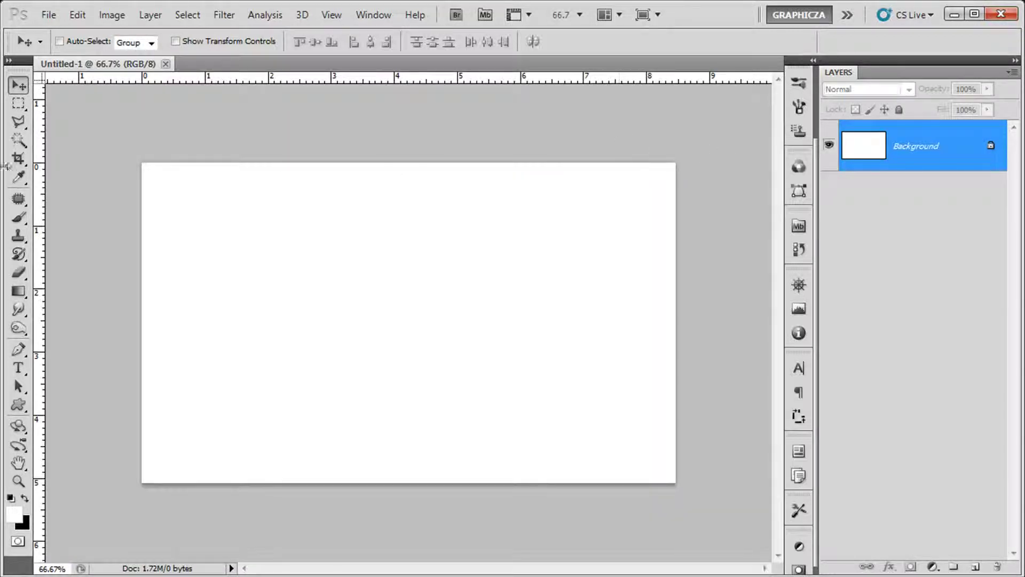
# Step: Pick a dark foreground colour and fill the Background with solid black
pyautogui.click(15, 513)
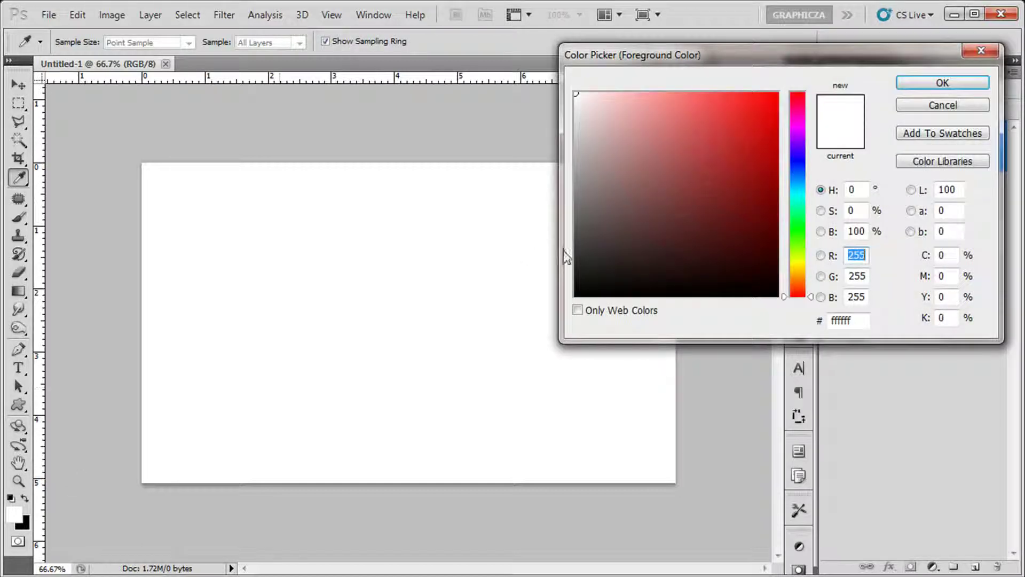
pyautogui.click(575, 249)
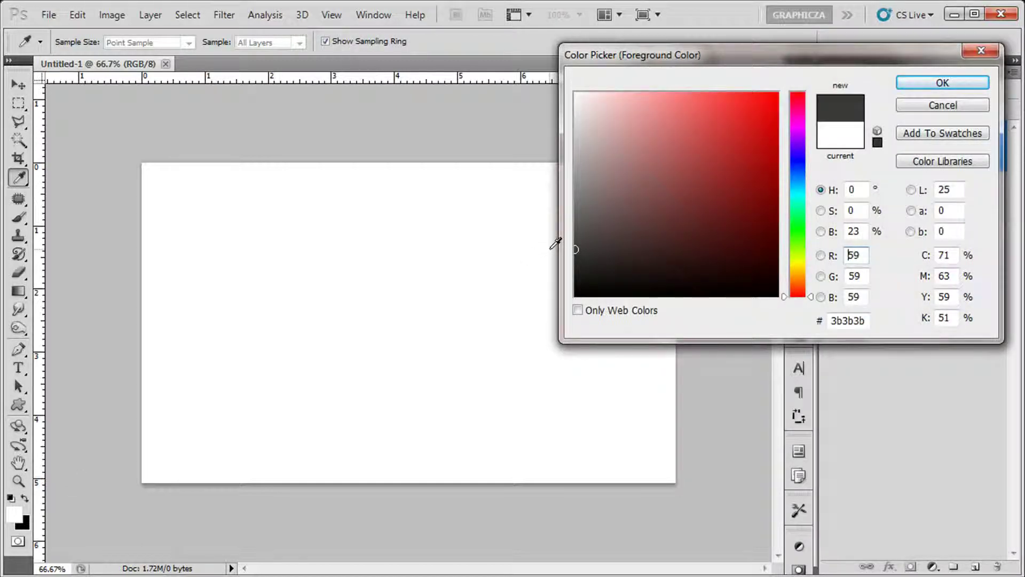
pyautogui.press('Return')
pyautogui.press('v')
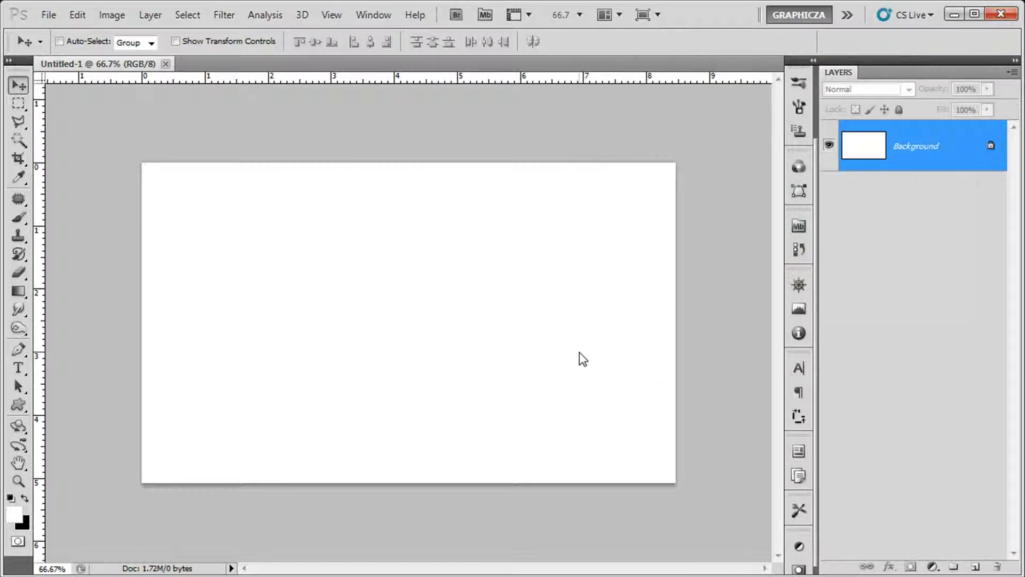
pyautogui.hotkey('alt', 'BackSpace')
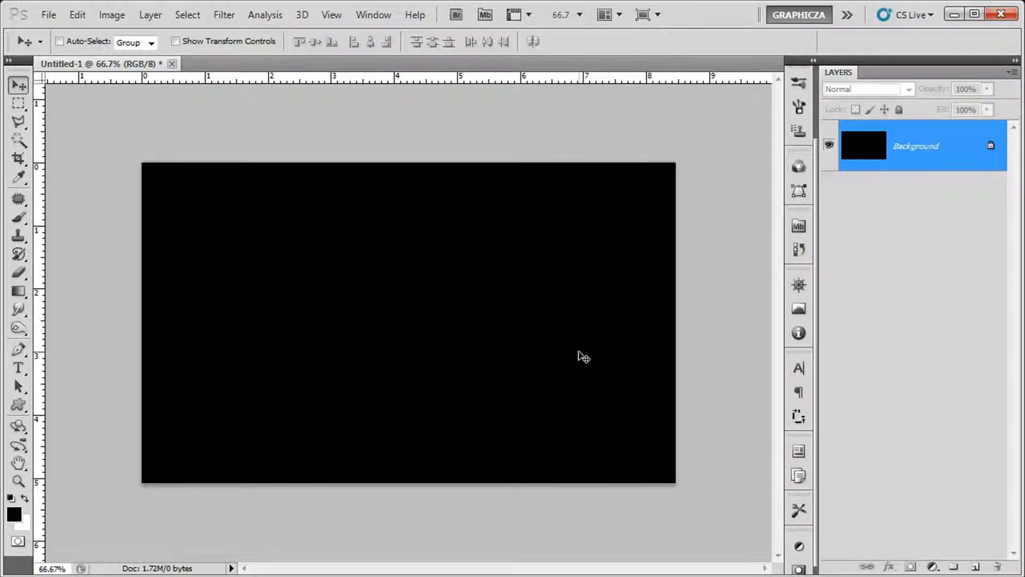
# Step: Add a new empty layer named B
pyautogui.hotkey('ctrl', 'shift', 'n')
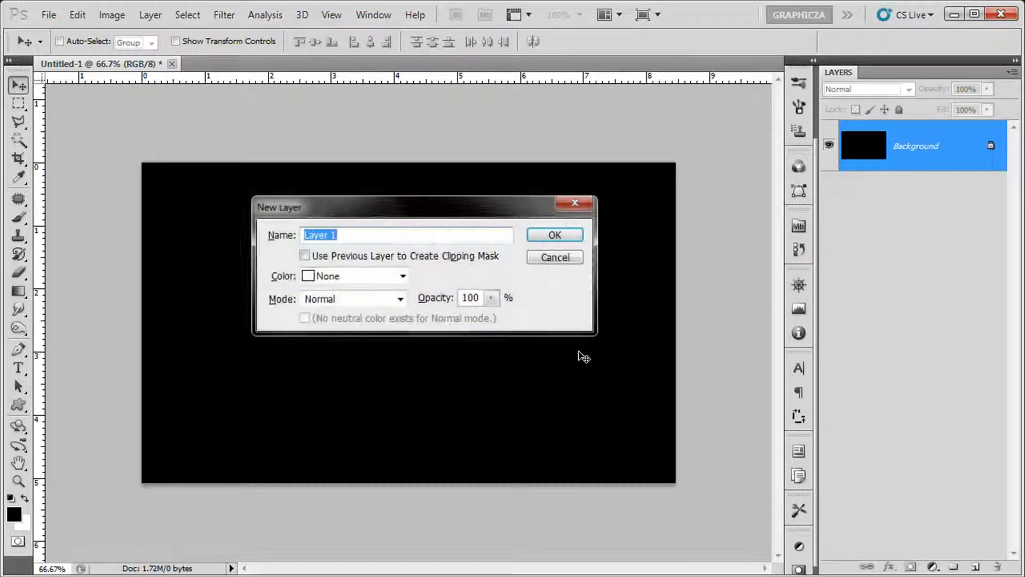
pyautogui.write('B')
pyautogui.press('Return')
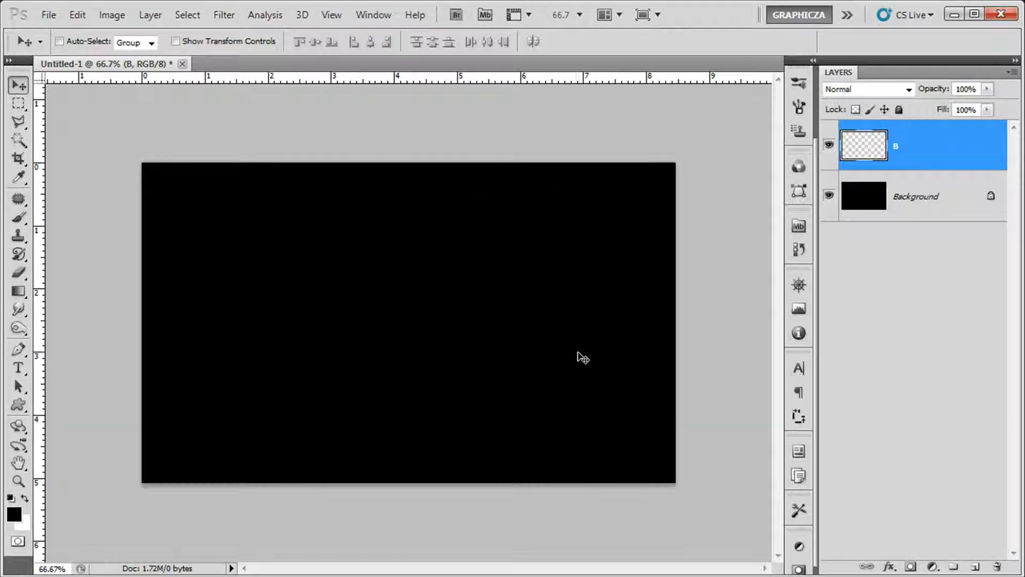
# Step: Draw a wavy Pen path across the canvas from left to right
pyautogui.press('p')
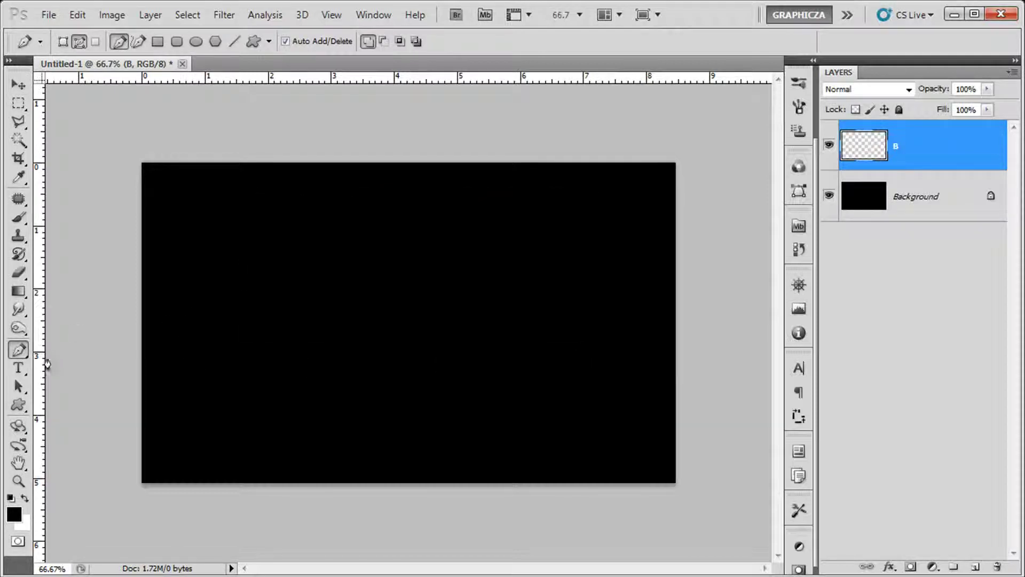
pyautogui.click(203, 317)
pyautogui.moveTo(404, 312); pyautogui.dragTo(499, 388)
pyautogui.click(620, 305)
pyautogui.moveTo(621, 307); pyautogui.dragTo(653, 272)
# Step: With the Brush tool, choose the 50 px hard round preset and select its size
pyautogui.press('b')
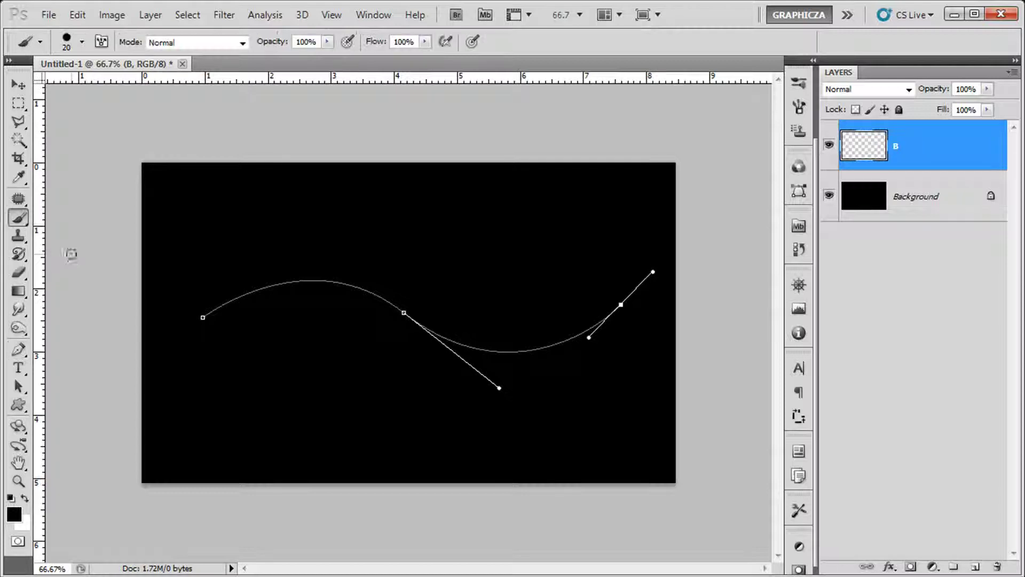
pyautogui.rightClick(262, 237)
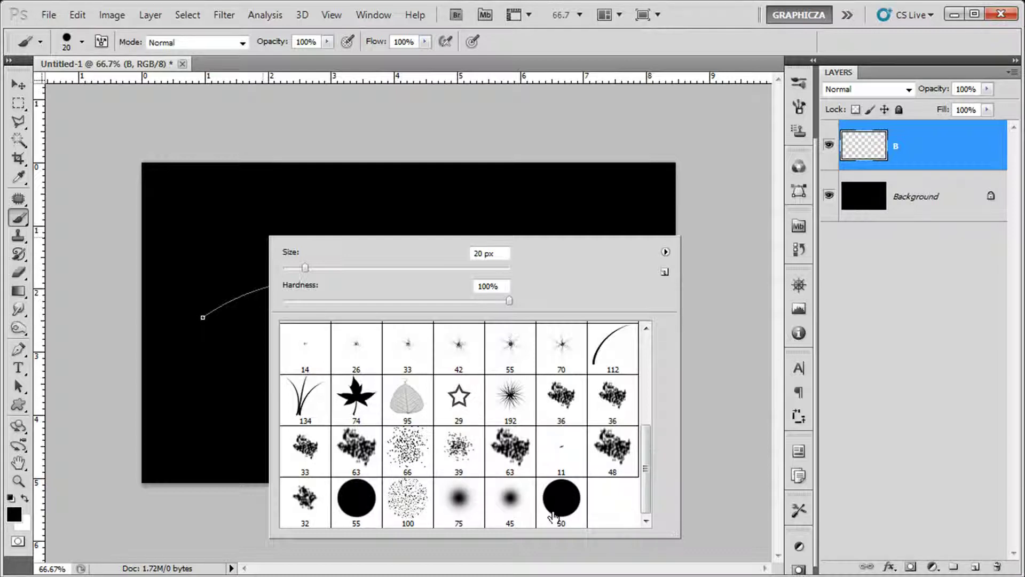
pyautogui.click(665, 252)
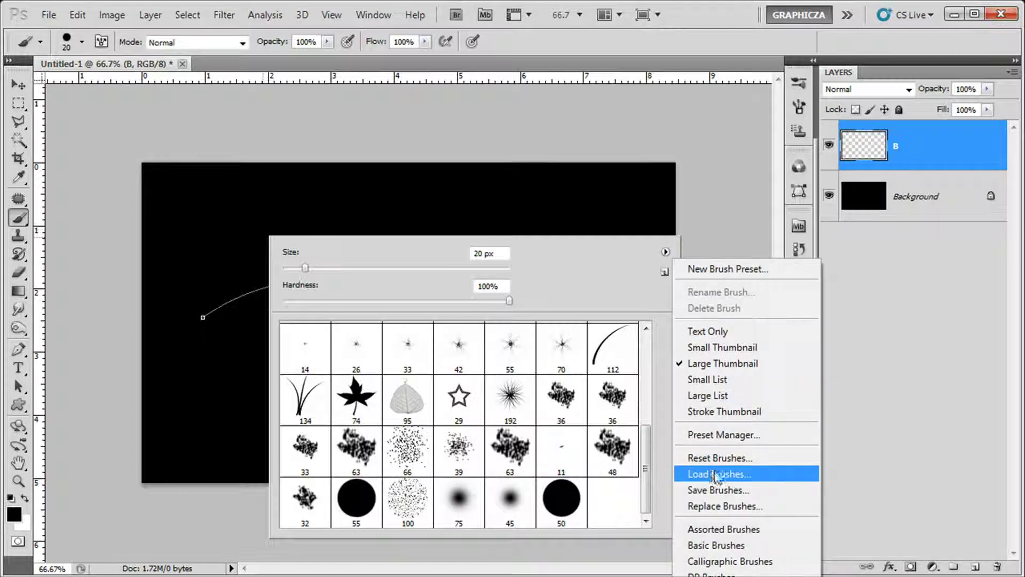
pyautogui.click(561, 517)
pyautogui.click(560, 513)
pyautogui.doubleClick(482, 252)
# Step: Set the brush size to 20 px, stroke the path with the brush, then undo it
pyautogui.write('20')
pyautogui.press('Return')
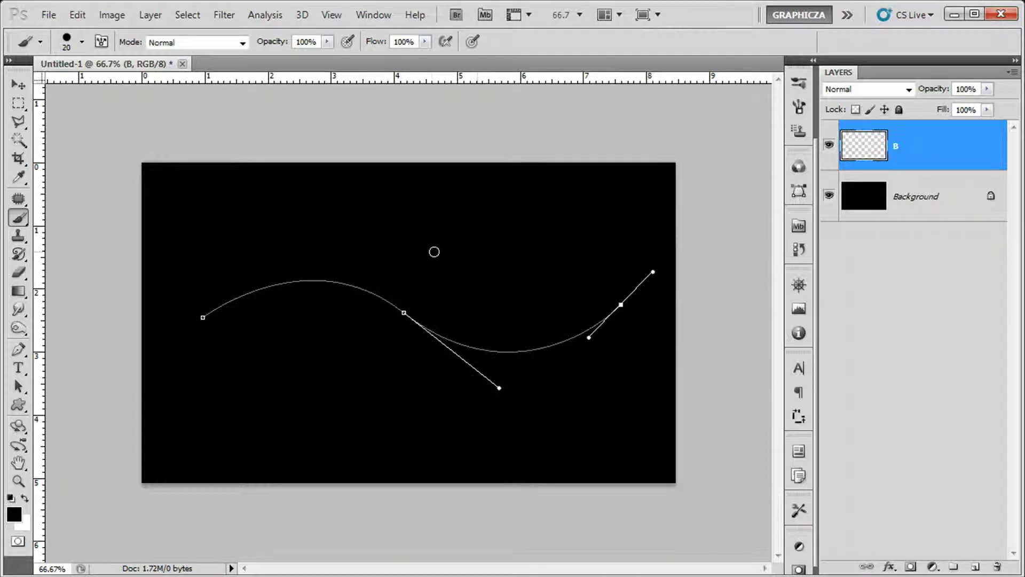
pyautogui.press('p')
pyautogui.rightClick(291, 234)
pyautogui.click(374, 352)
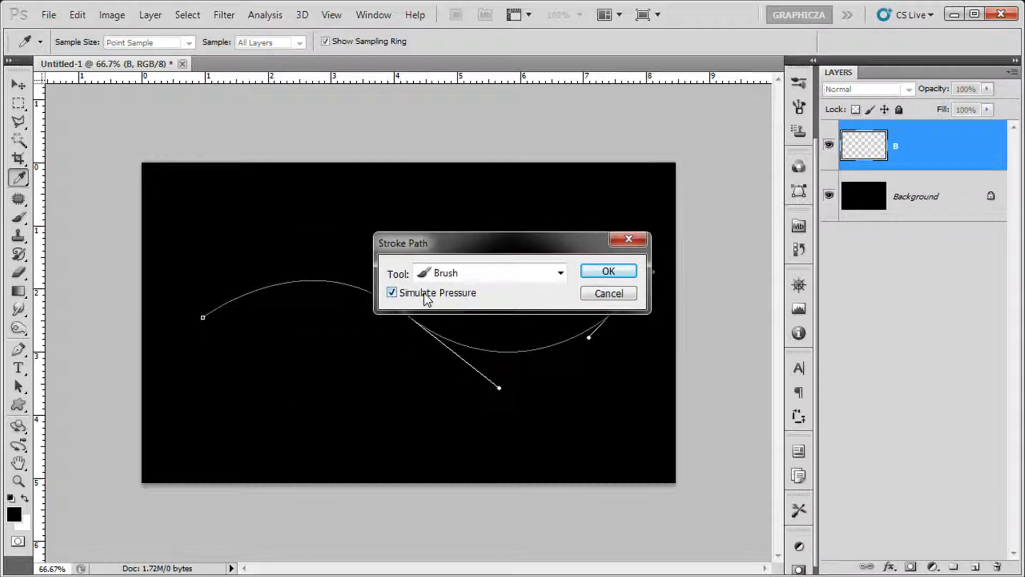
pyautogui.click(596, 279)
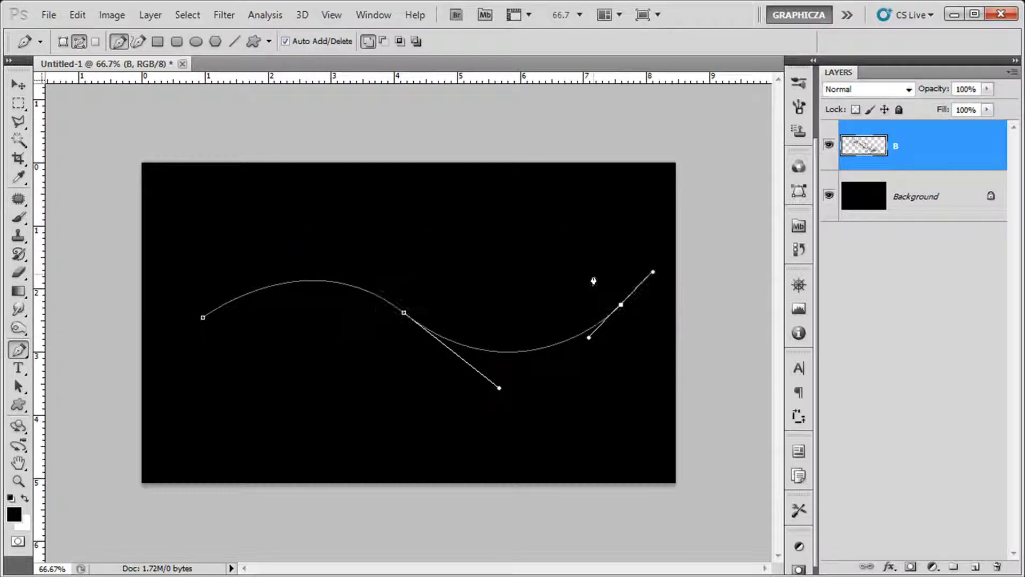
pyautogui.hotkey('ctrl', 'z')
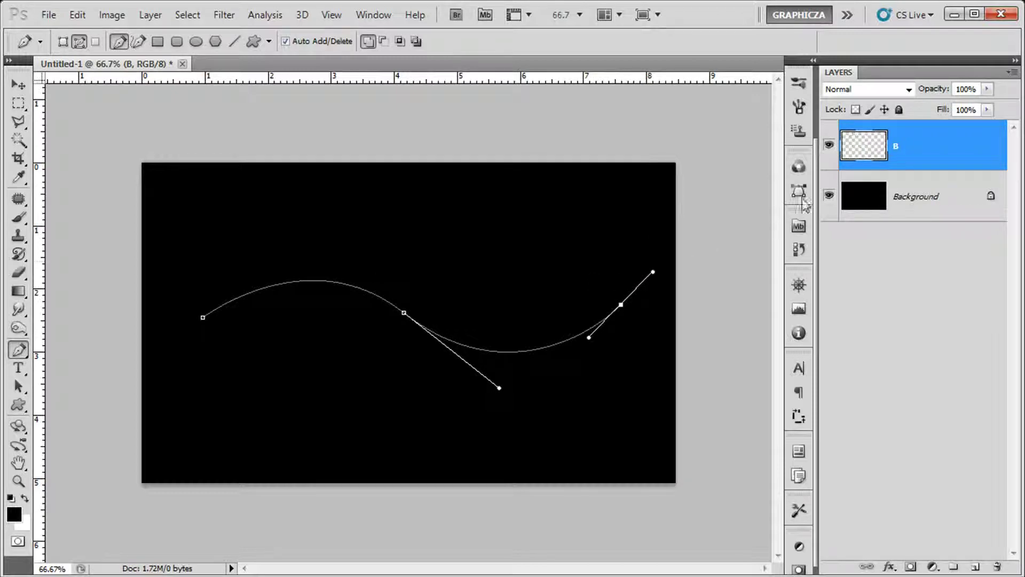
# Step: Swap to white, stroke the path with the brush again, and delete the path
pyautogui.press('x')
pyautogui.rightClick(447, 274)
pyautogui.click(504, 385)
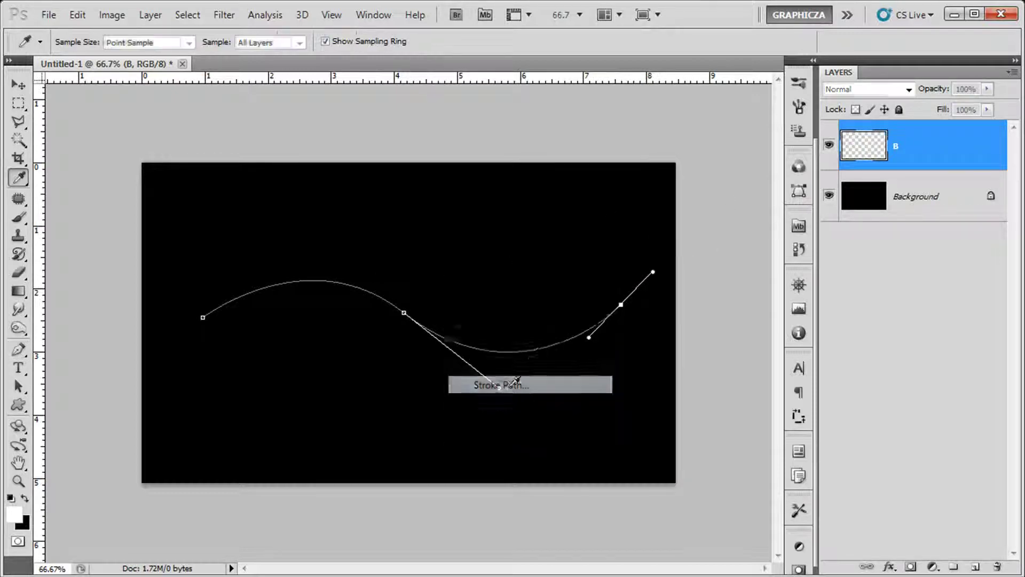
pyautogui.click(619, 272)
pyautogui.rightClick(576, 241)
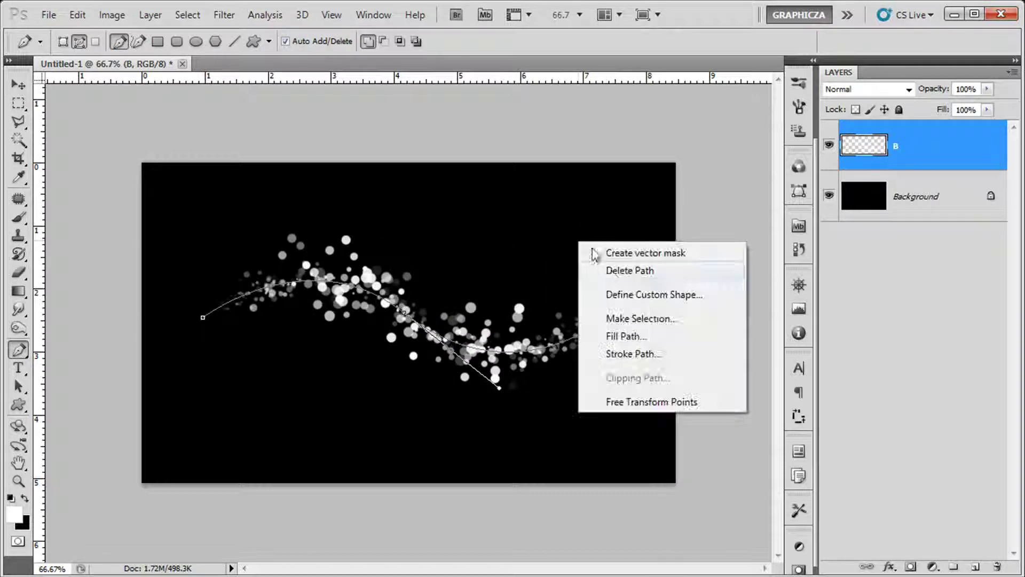
pyautogui.click(617, 270)
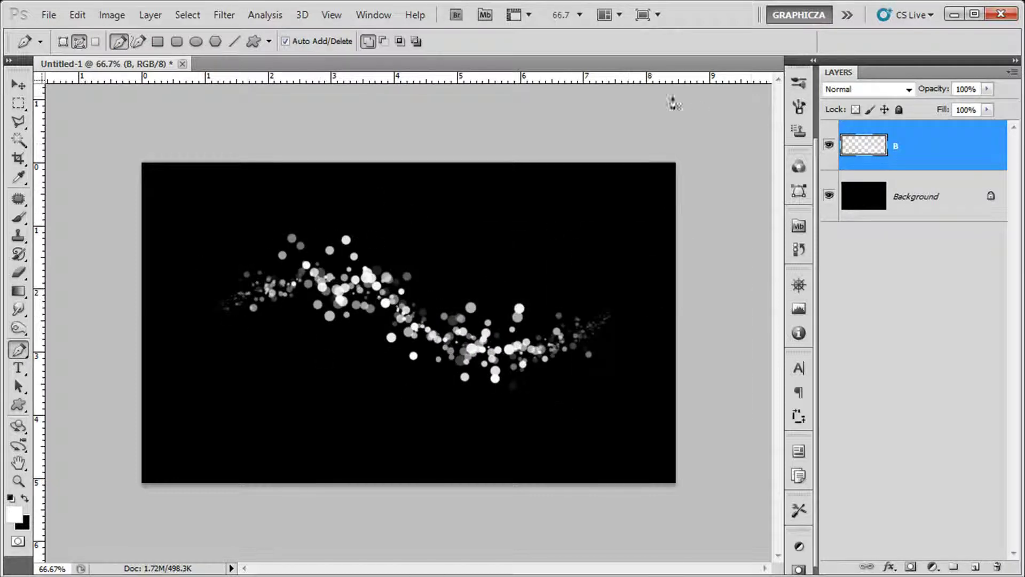
# Step: Give layer B a rainbow Gradient Overlay at a 0° angle
pyautogui.doubleClick(946, 153)
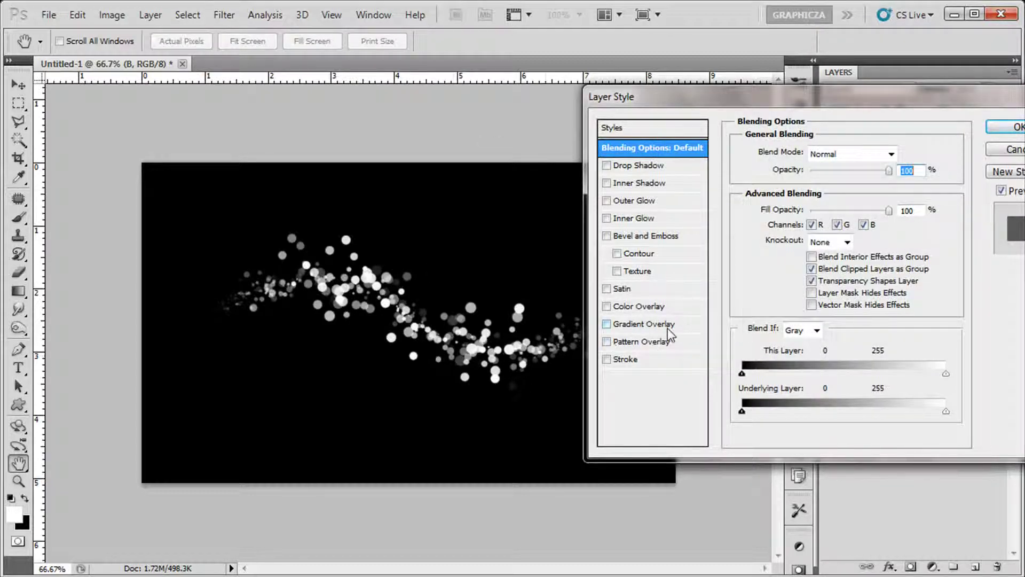
pyautogui.click(647, 323)
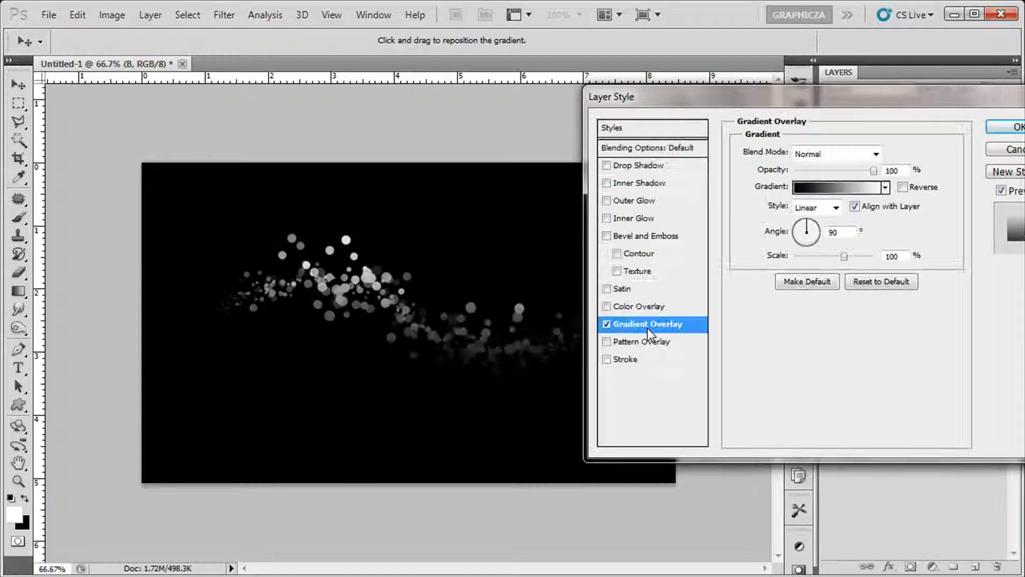
pyautogui.click(885, 187)
pyautogui.scroll(-1, 897, 363)
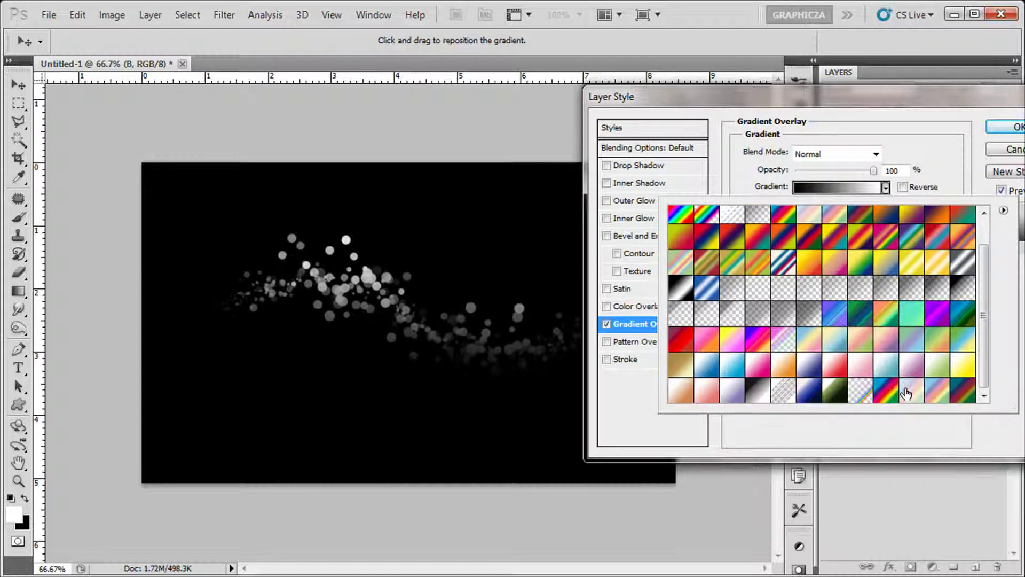
pyautogui.click(889, 388)
pyautogui.click(863, 437)
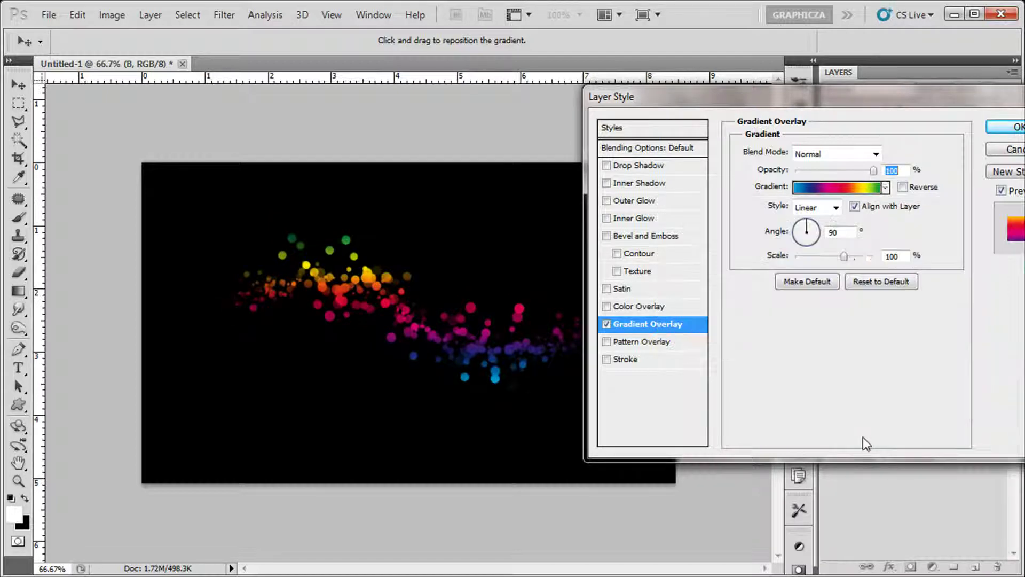
pyautogui.click(839, 233)
pyautogui.write('0')
pyautogui.press('Return')
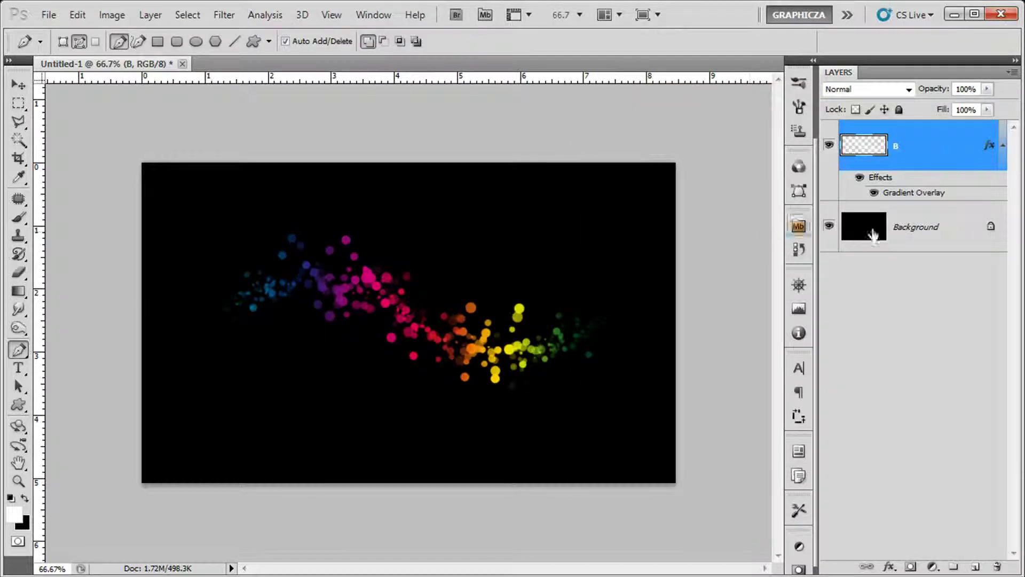
# Step: Collapse layer B's effects and commit an unchanged free transform
pyautogui.click(1003, 145)
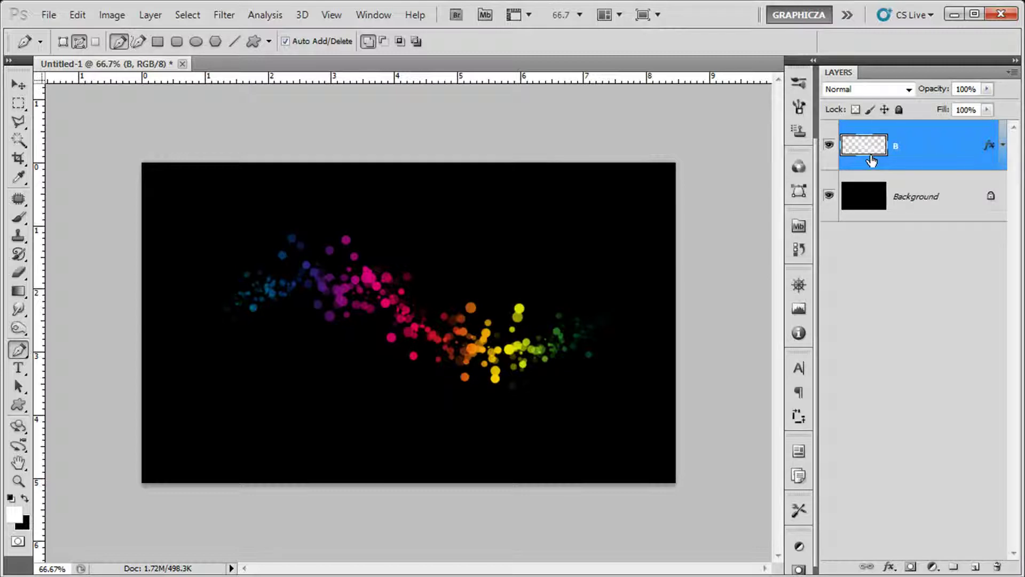
pyautogui.hotkey('ctrl', 't')
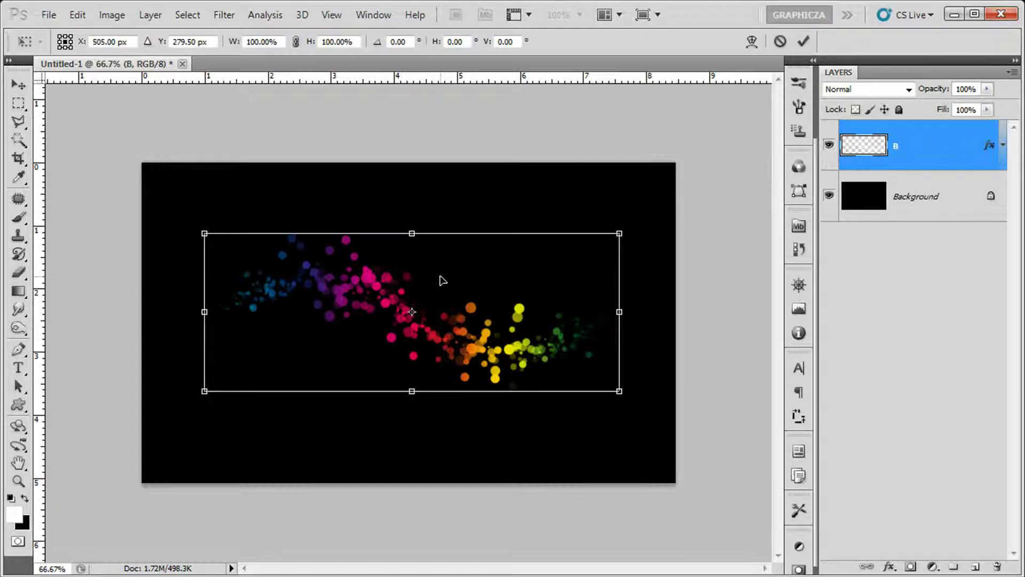
pyautogui.press('Return')
pyautogui.press('p')
# Step: Cancel the Motion Blur dialog and duplicate layer B as B copy
pyautogui.click(225, 14)
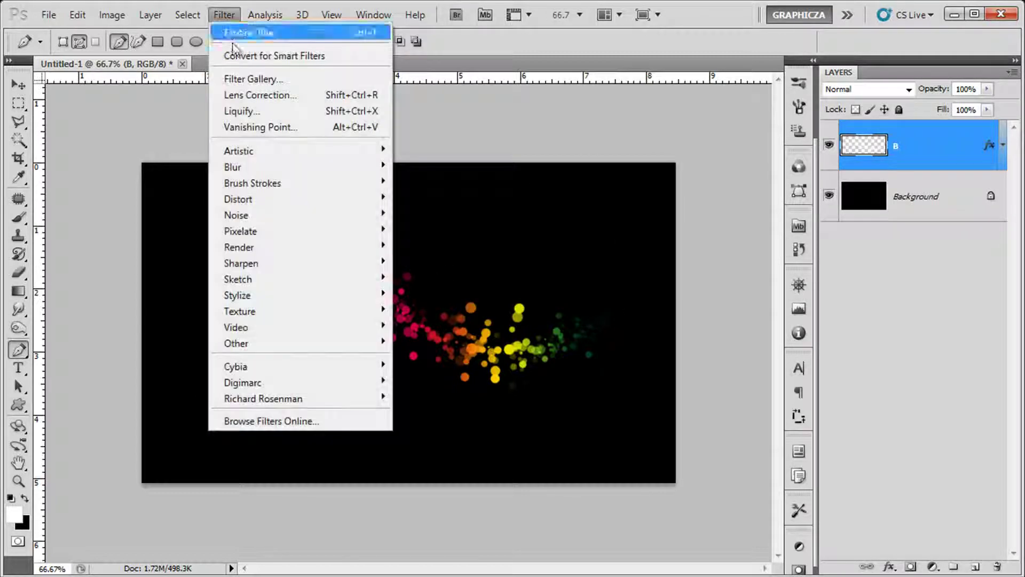
pyautogui.moveTo(288, 170)
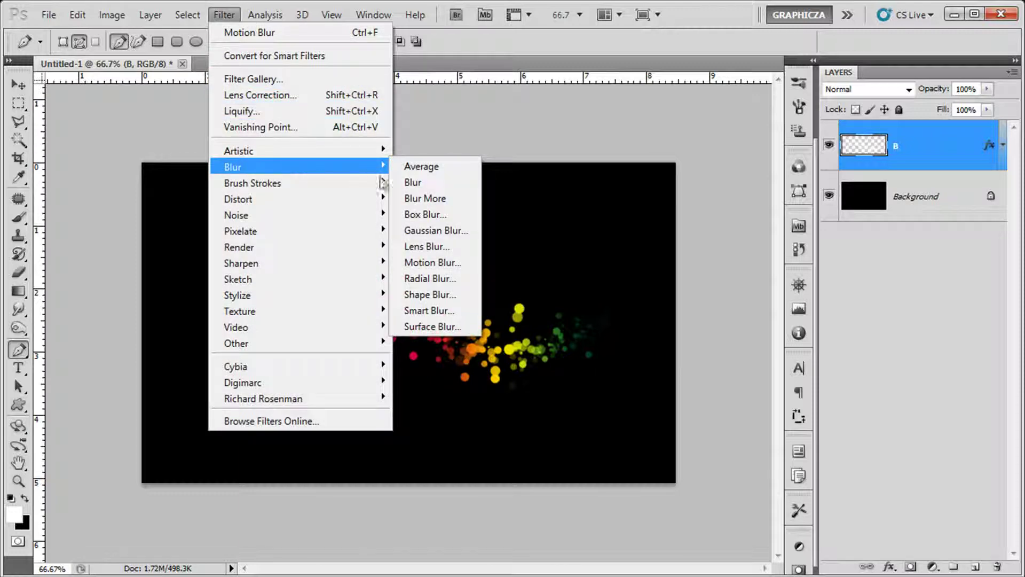
pyautogui.click(443, 263)
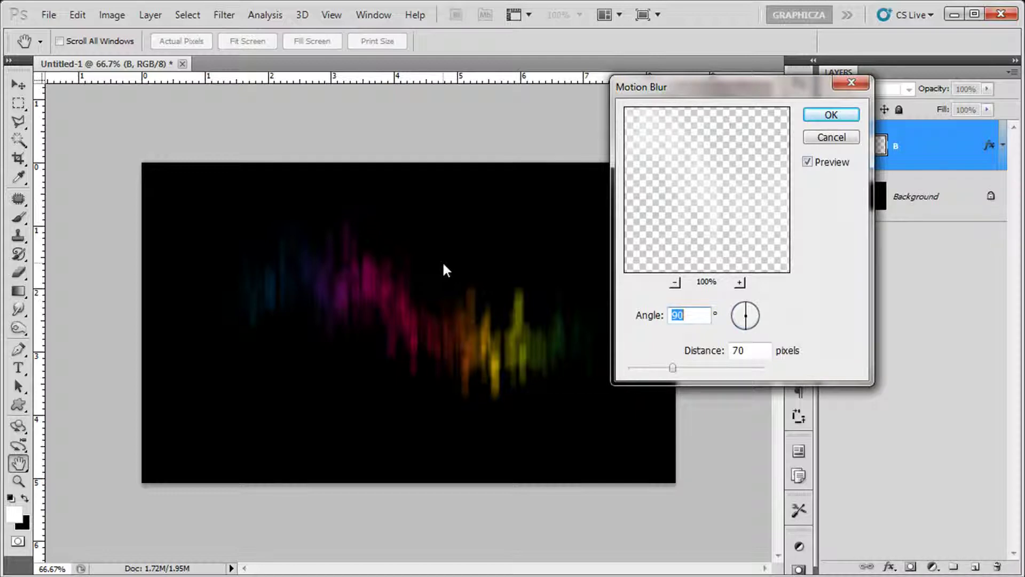
pyautogui.press('Escape')
pyautogui.hotkey('ctrl', 'j')
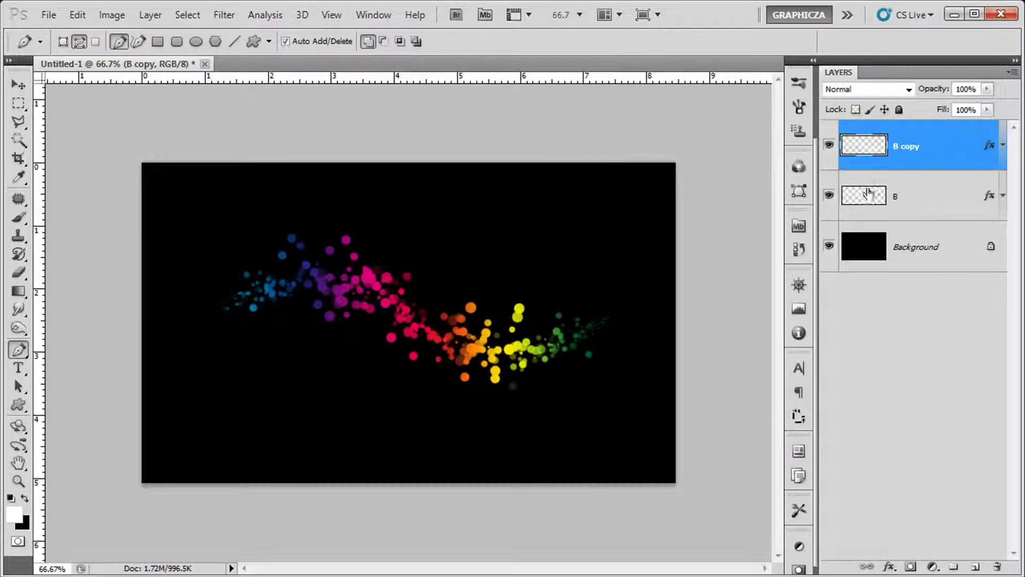
# Step: Rename the Background to Layer 0, move B copy below it, and select layer B
pyautogui.doubleClick(872, 251)
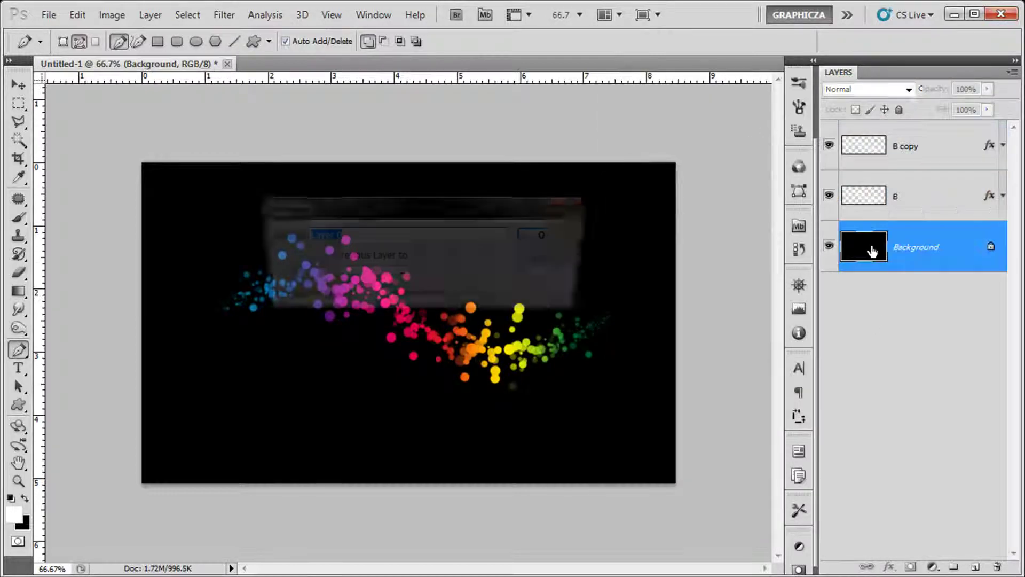
pyautogui.press('Return')
pyautogui.moveTo(872, 150); pyautogui.dragTo(876, 282)
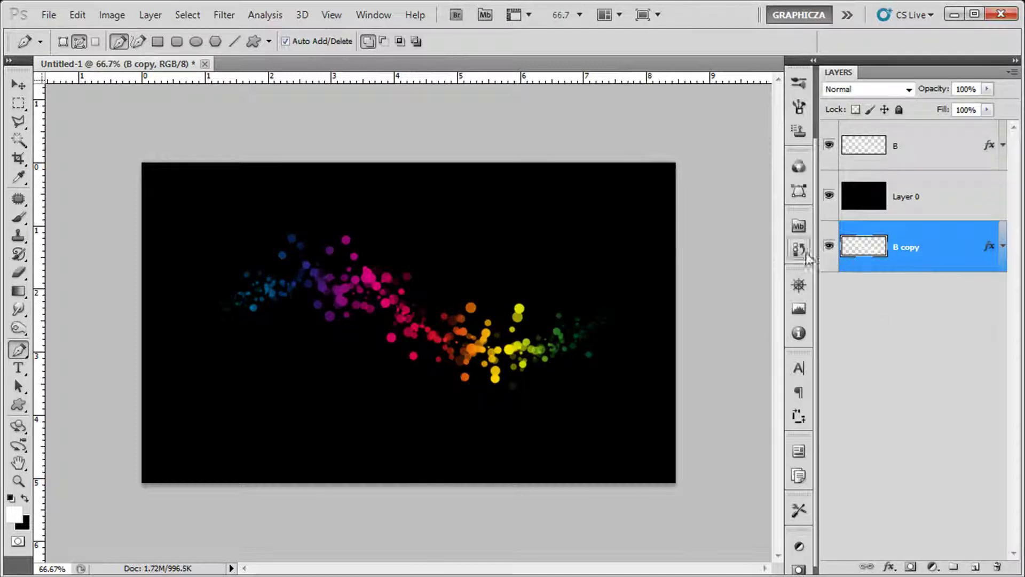
pyautogui.click(845, 155)
# Step: Apply a 90°, 120 px Motion Blur to layer B and duplicate it twice
pyautogui.click(225, 16)
pyautogui.moveTo(342, 167)
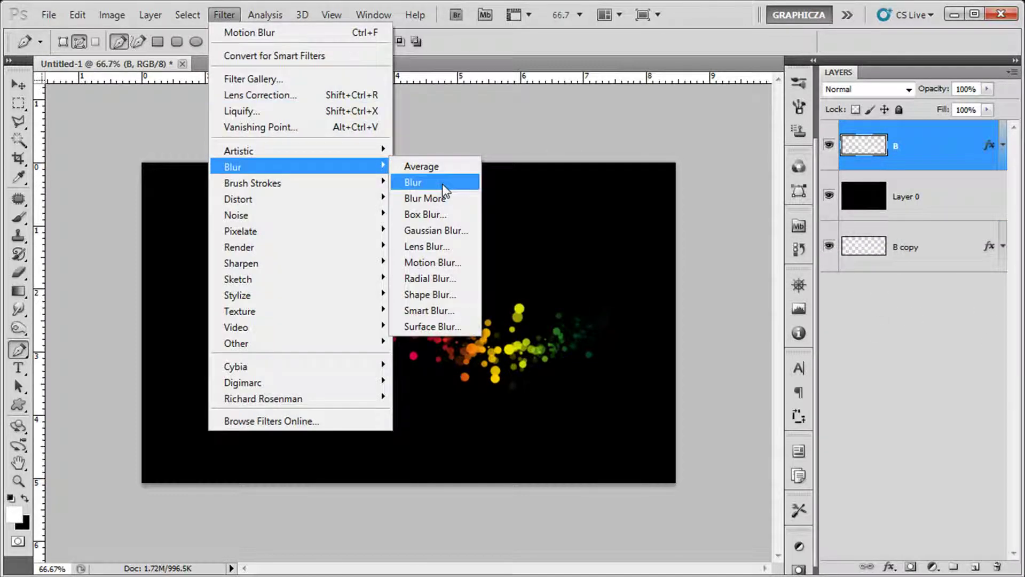
pyautogui.click(442, 262)
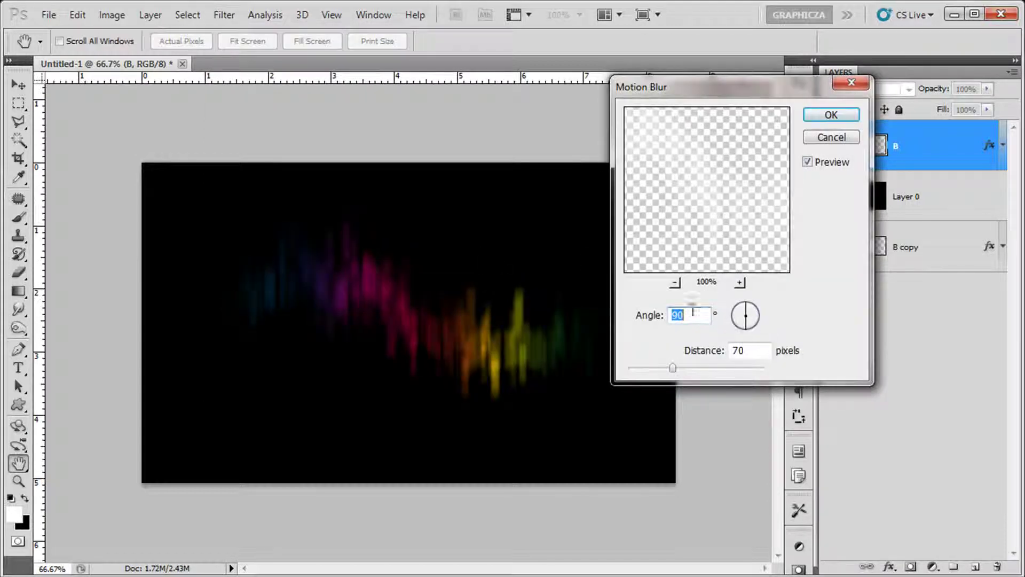
pyautogui.doubleClick(760, 347)
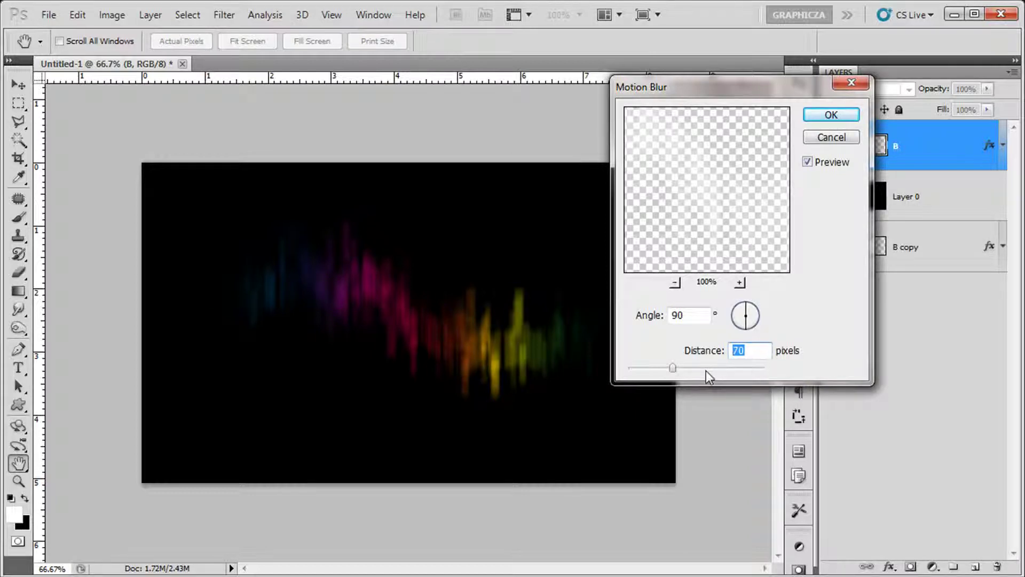
pyautogui.write('120')
pyautogui.press('Return')
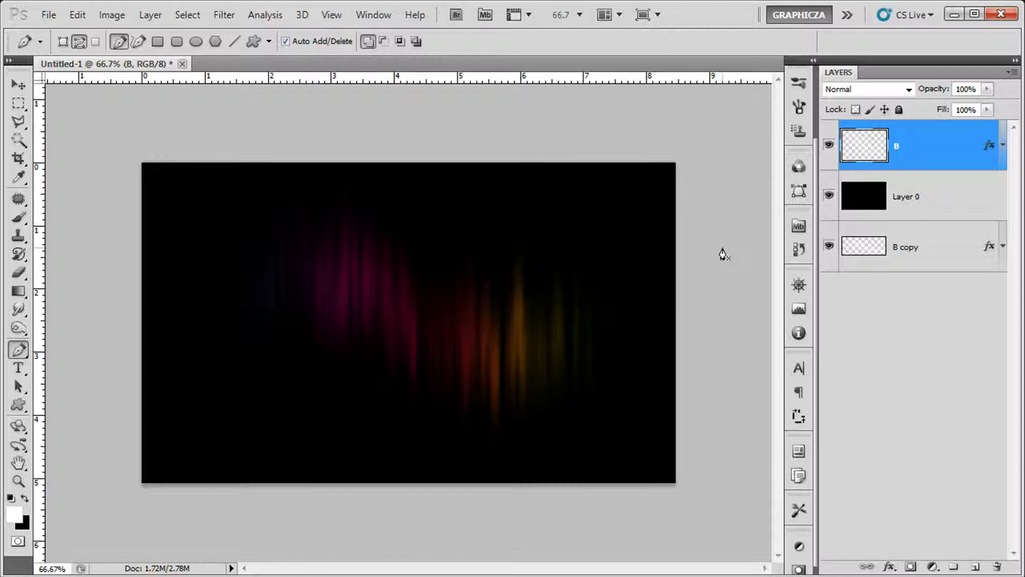
pyautogui.hotkey('ctrl', 'j')
pyautogui.hotkey('ctrl', 'j')
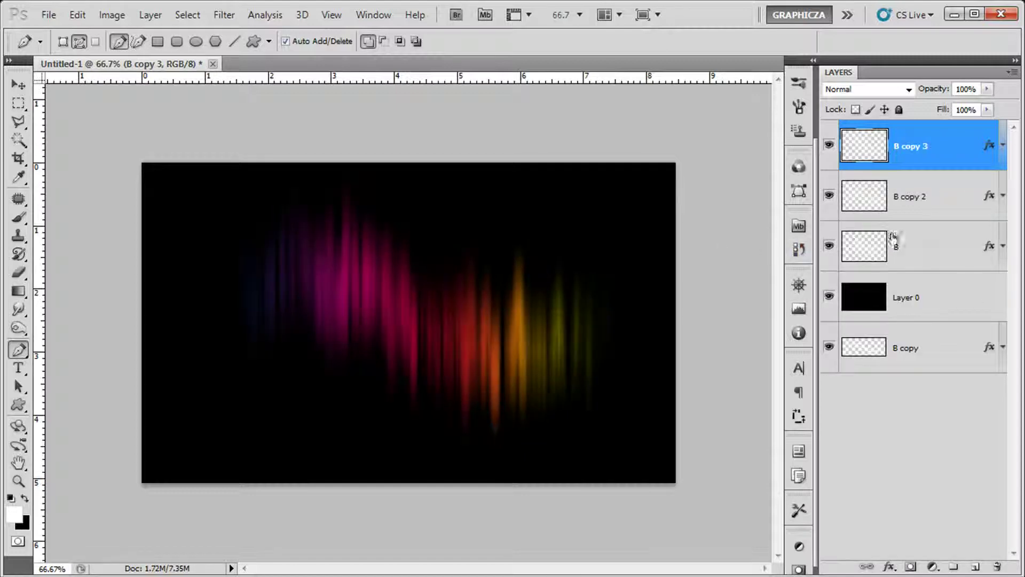
# Step: Merge B, B copy 2 and B copy 3 into a single streak layer
pyautogui.keyDown('shift'); pyautogui.click(932, 252); pyautogui.keyUp('shift')
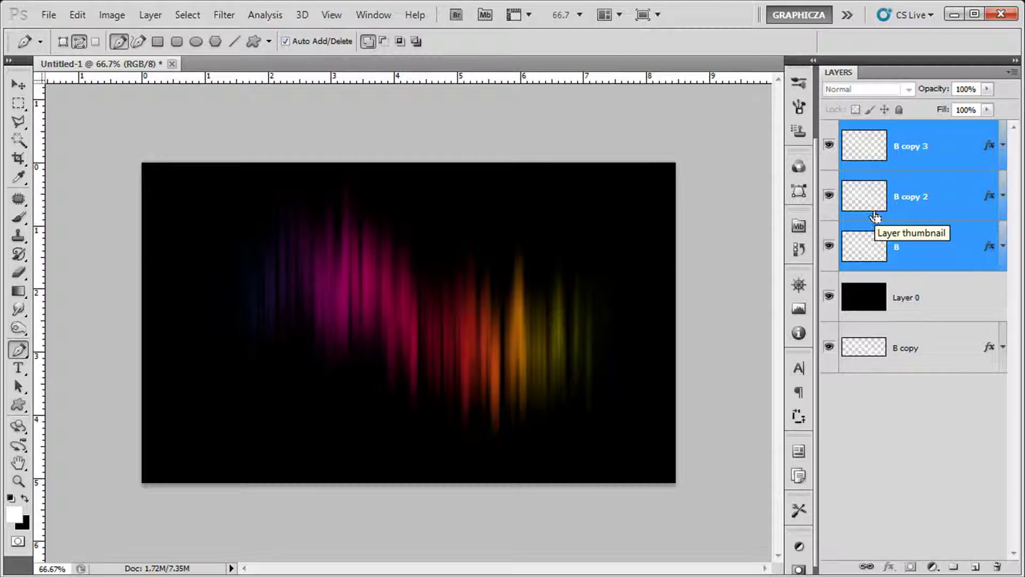
pyautogui.hotkey('ctrl', 'e')
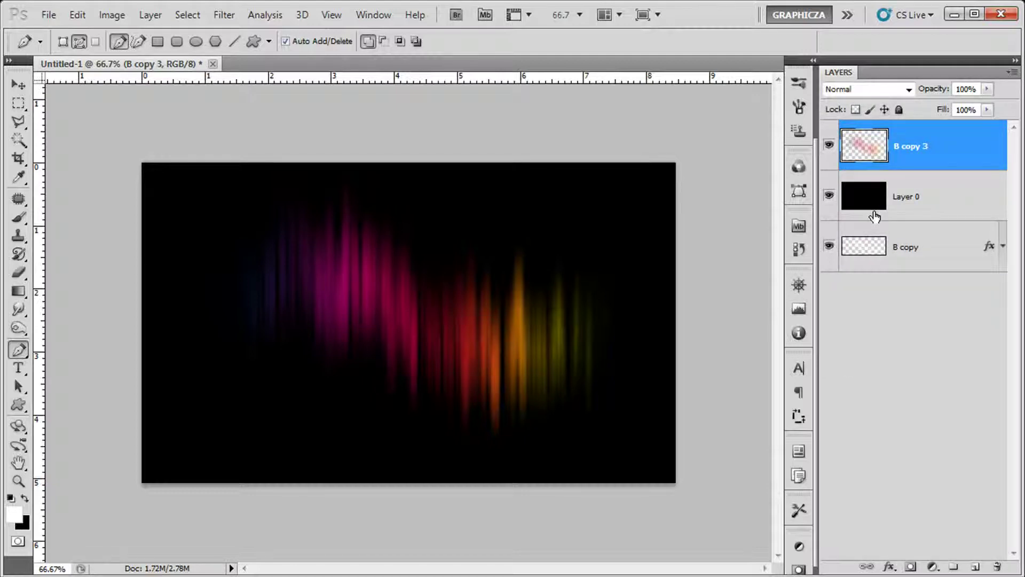
pyautogui.hotkey('ctrl', 't')
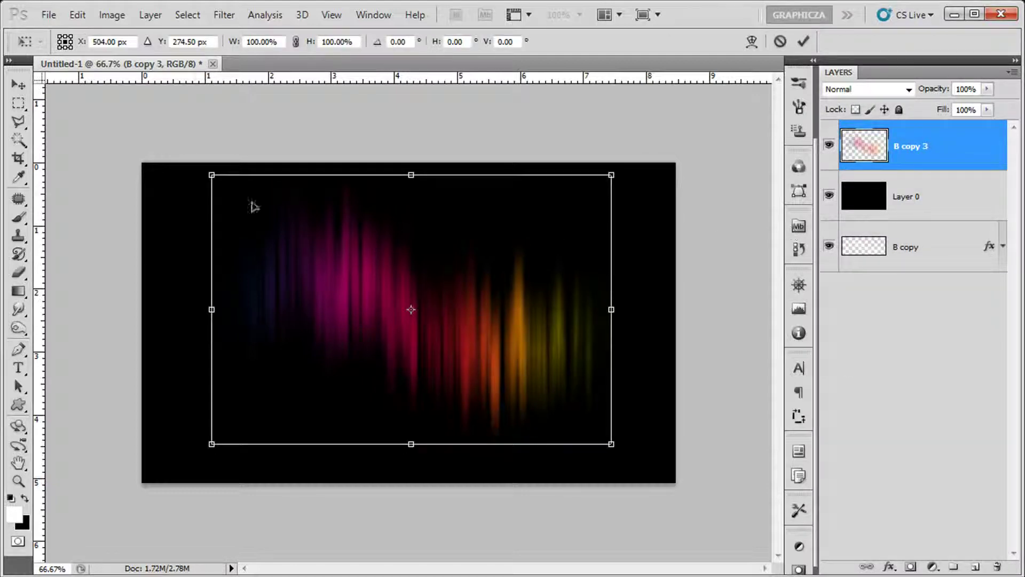
pyautogui.click(78, 15)
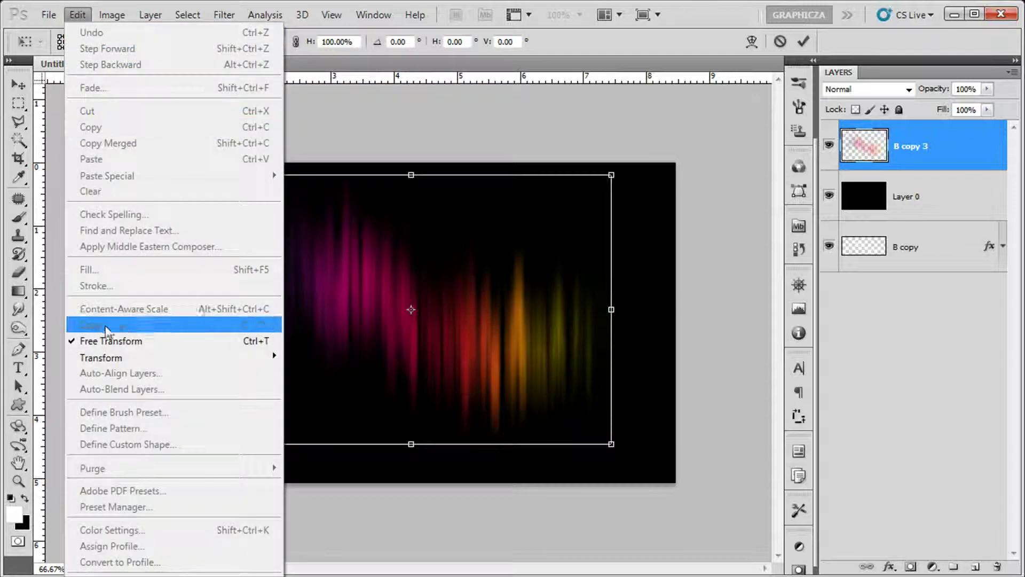
pyautogui.click(415, 315)
# Step: Warp the merged streaks by bending the upper-right, left edge and lower-right areas
pyautogui.rightClick(487, 282)
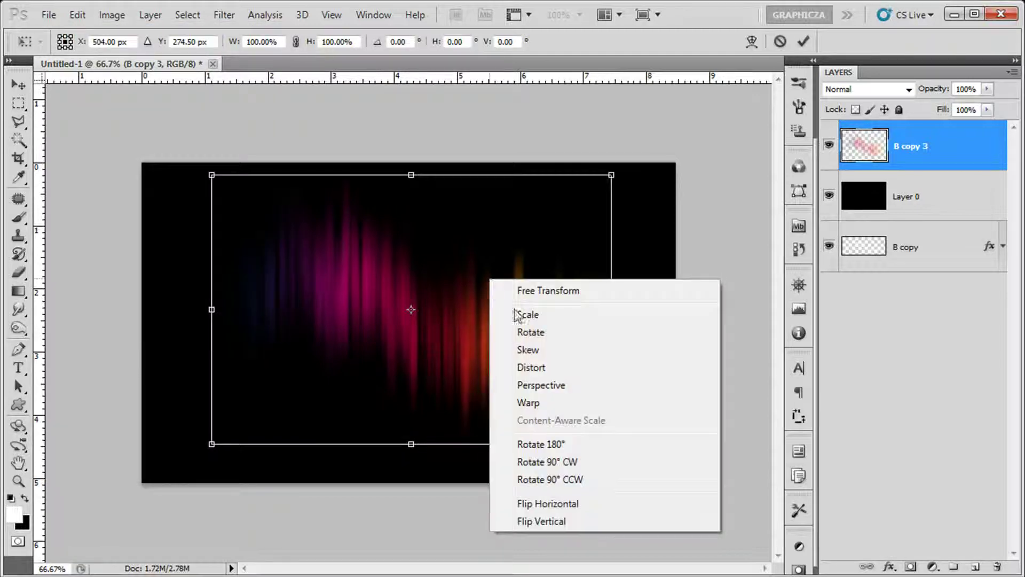
pyautogui.click(544, 405)
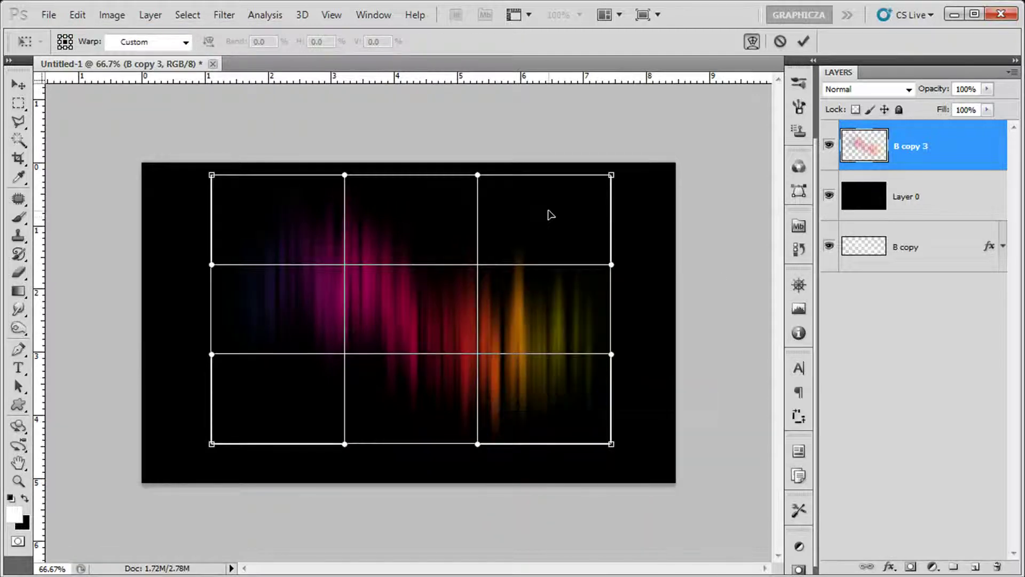
pyautogui.moveTo(550, 216); pyautogui.dragTo(262, 235)
pyautogui.moveTo(278, 400); pyautogui.dragTo(297, 385)
pyautogui.moveTo(499, 414); pyautogui.dragTo(471, 445)
pyautogui.click(19, 85)
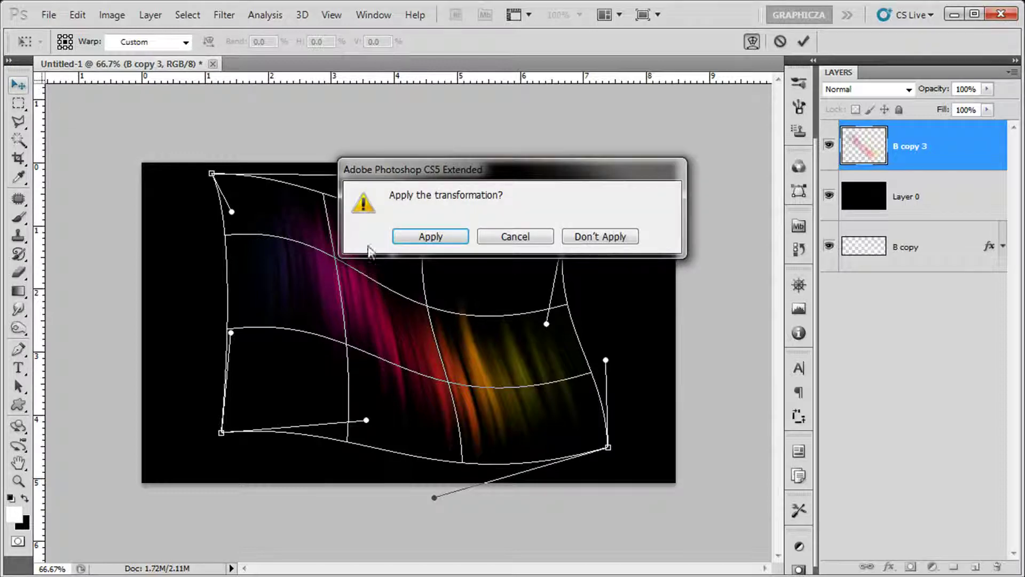
pyautogui.click(428, 236)
# Step: Shift the warped streaks about 230 px left and rotate them clockwise
pyautogui.moveTo(573, 394); pyautogui.dragTo(445, 401)
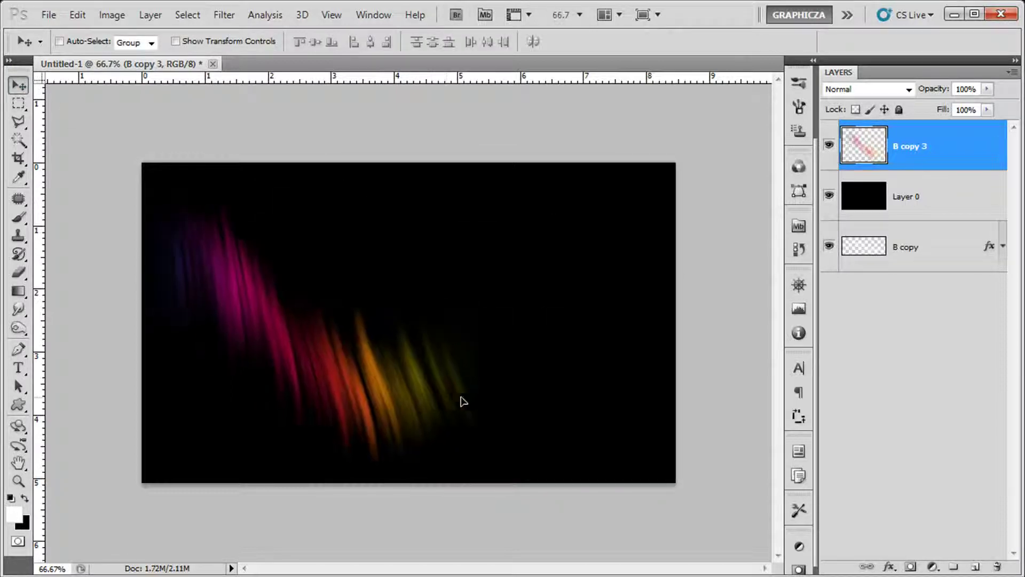
pyautogui.hotkey('ctrl', 't')
pyautogui.moveTo(505, 163)
pyautogui.mouseDown()
pyautogui.moveTo(569, 174)
pyautogui.moveTo(556, 261)
pyautogui.mouseUp()
pyautogui.press('Return')
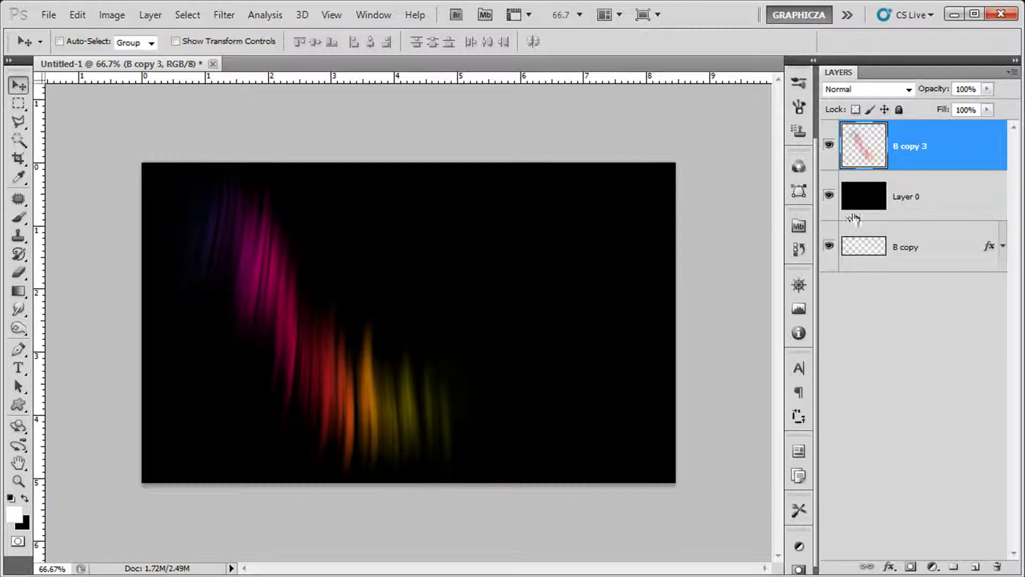
# Step: Duplicate B copy, move it up, reapply the motion blur, duplicate, and merge the streak copies
pyautogui.click(856, 245)
pyautogui.hotkey('ctrl', 'j')
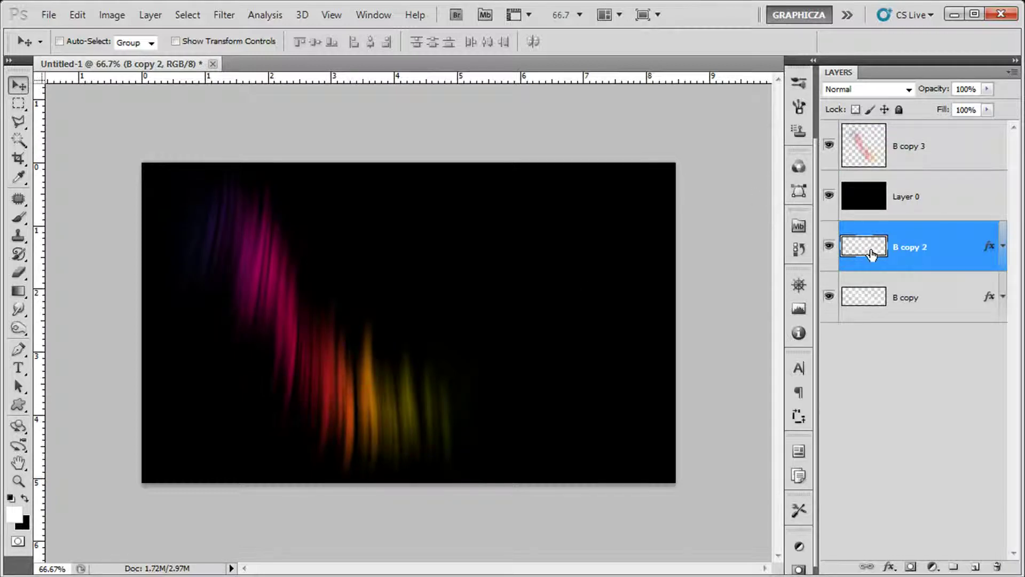
pyautogui.moveTo(865, 248); pyautogui.dragTo(888, 184)
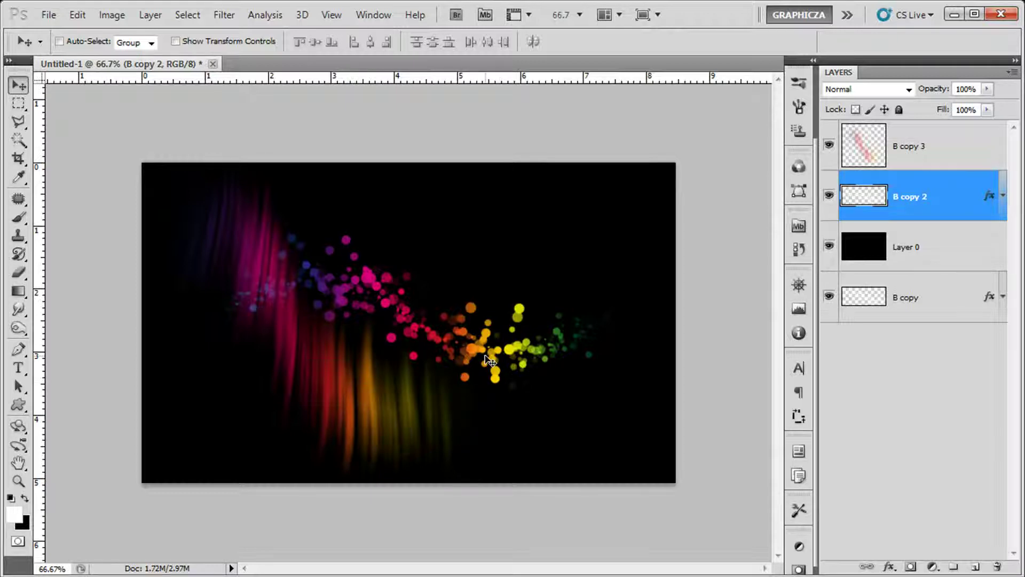
pyautogui.hotkey('ctrl', 'f')
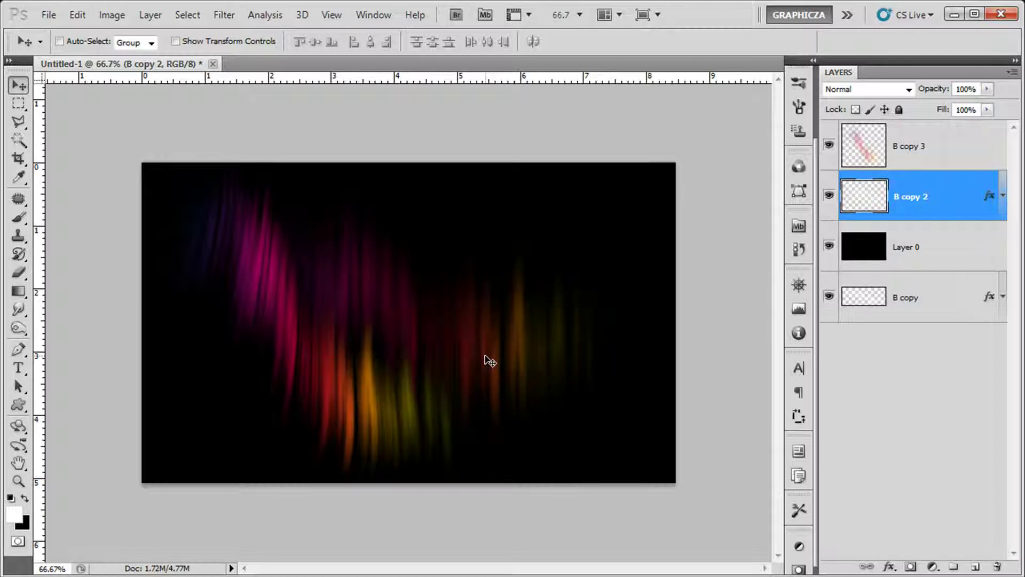
pyautogui.hotkey('ctrl', 'j')
pyautogui.hotkey('ctrl', 'j')
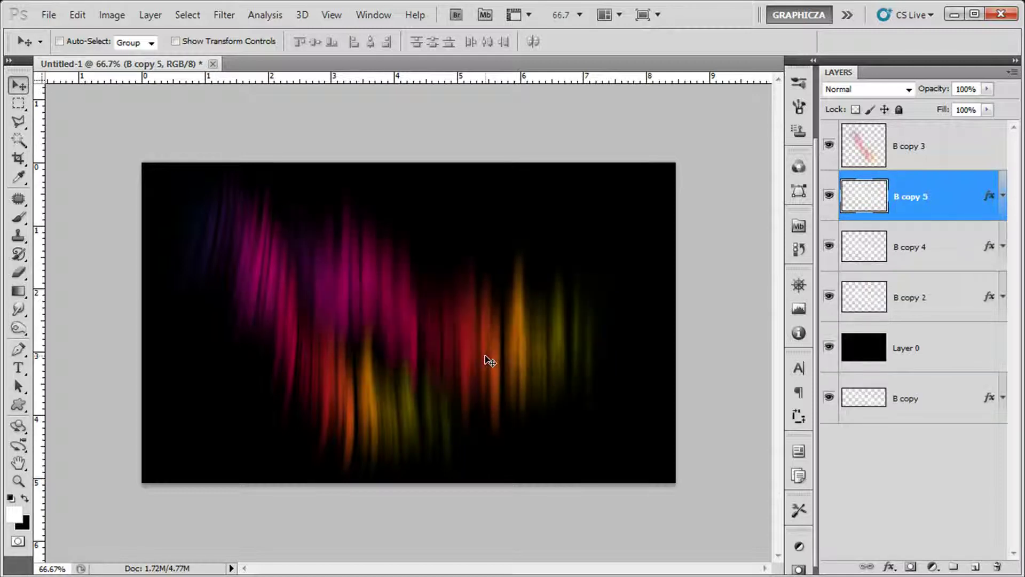
pyautogui.keyDown('shift'); pyautogui.click(944, 300); pyautogui.keyUp('shift')
pyautogui.hotkey('ctrl', 'e')
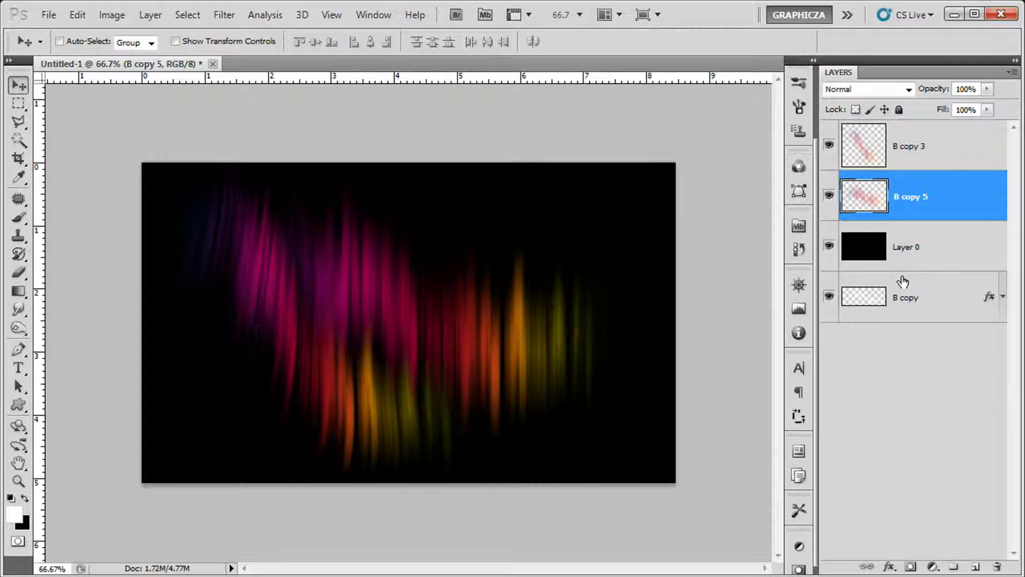
# Step: Warp the merged streaks into a curve rising right, then shift them left with B copy 3
pyautogui.hotkey('ctrl', 't')
pyautogui.rightClick(555, 349)
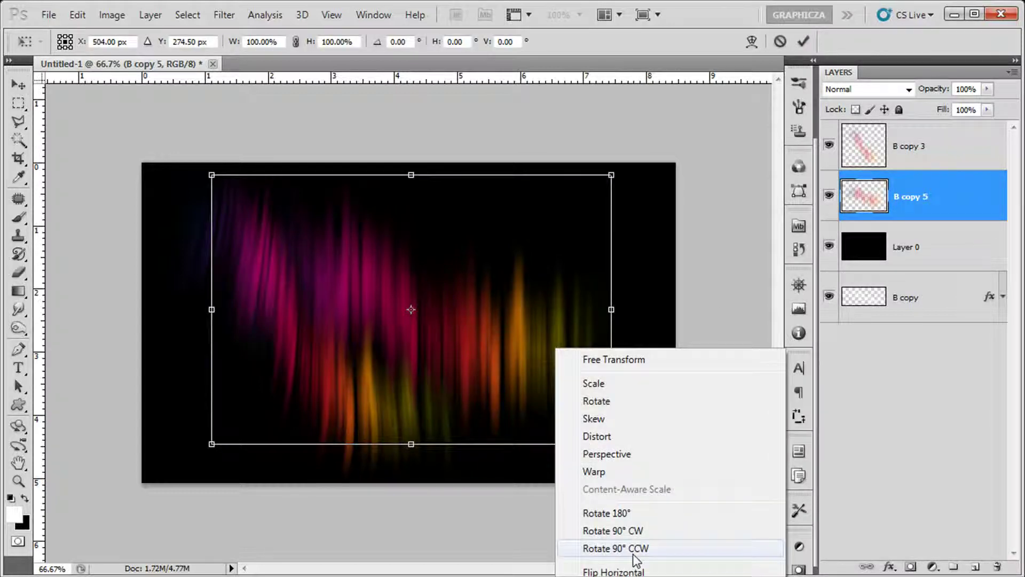
pyautogui.click(635, 472)
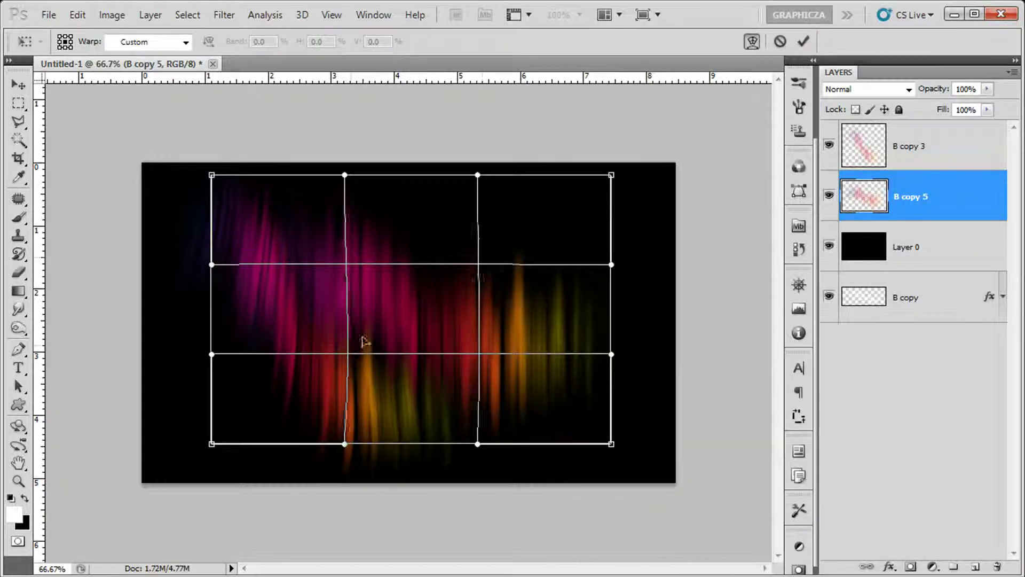
pyautogui.moveTo(376, 332); pyautogui.dragTo(448, 328)
pyautogui.moveTo(305, 265); pyautogui.dragTo(328, 244)
pyautogui.press('Return')
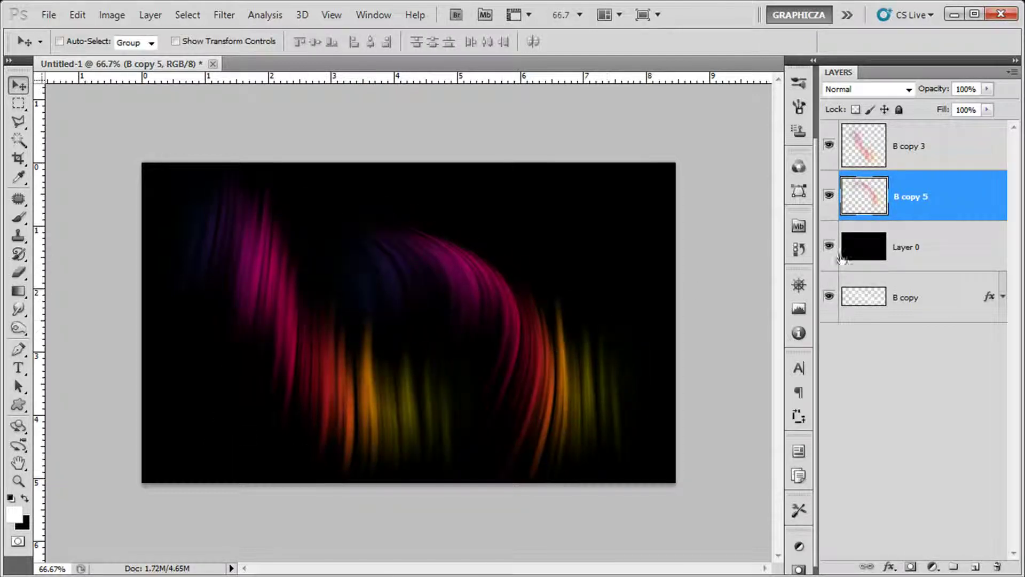
pyautogui.keyDown('shift'); pyautogui.click(937, 152); pyautogui.keyUp('shift')
pyautogui.moveTo(462, 332); pyautogui.dragTo(439, 332)
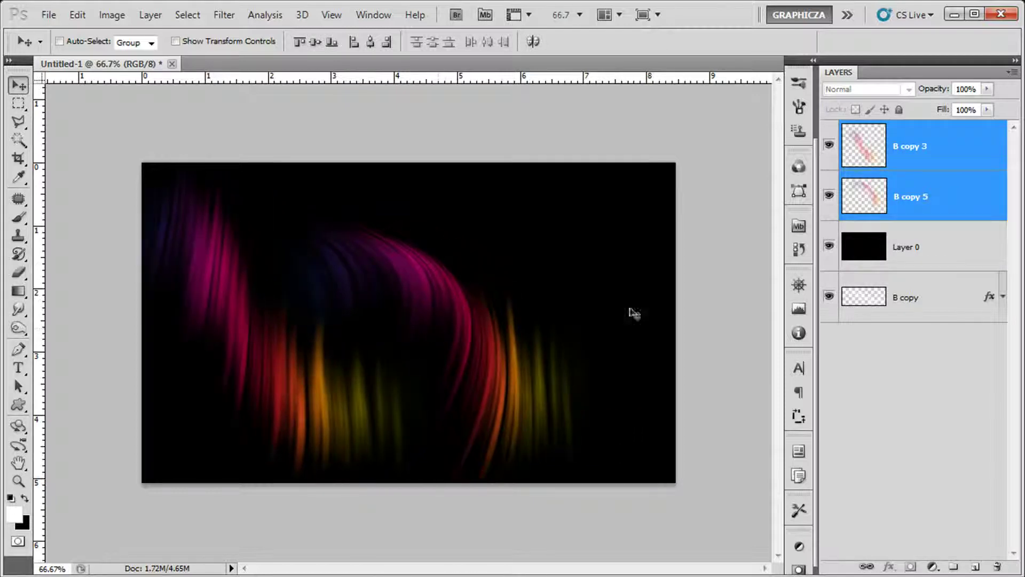
# Step: Move B copy above Layer 0, duplicate the streaks rightward, and merge the copies into B copy 4
pyautogui.click(893, 306)
pyautogui.moveTo(890, 306); pyautogui.dragTo(892, 231)
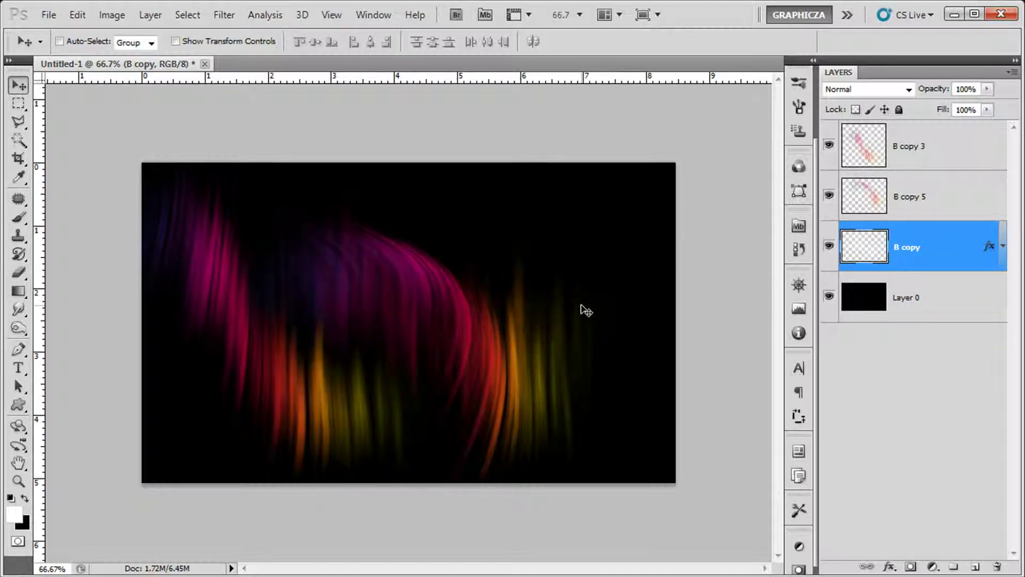
pyautogui.moveTo(586, 310); pyautogui.dragTo(628, 341)
pyautogui.keyDown('shift'); pyautogui.click(902, 363); pyautogui.keyUp('shift')
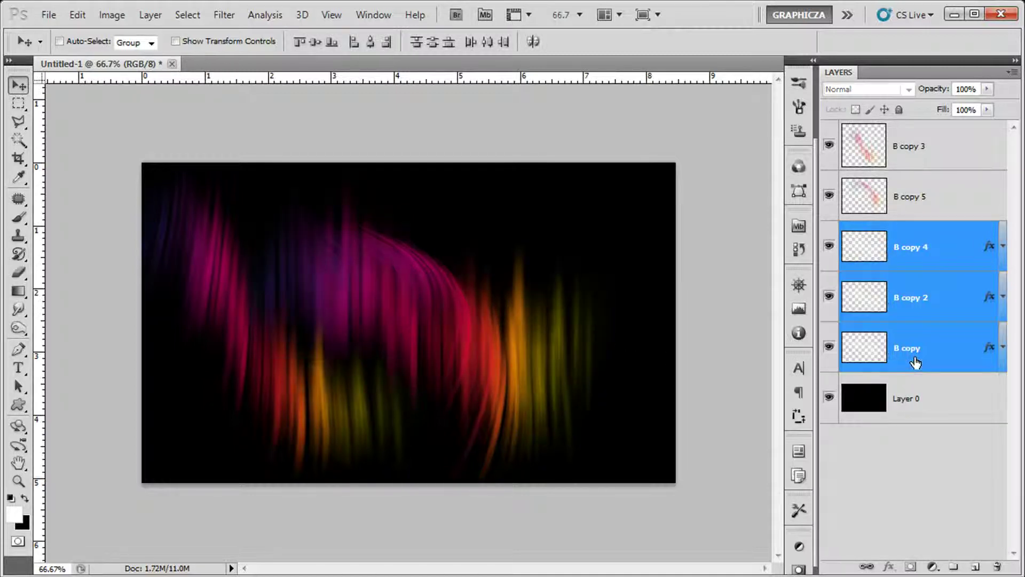
pyautogui.hotkey('ctrl', 'e')
# Step: Warp the B copy 4 streaks into a flowing curve, bending the right half down and inward
pyautogui.hotkey('ctrl', 't')
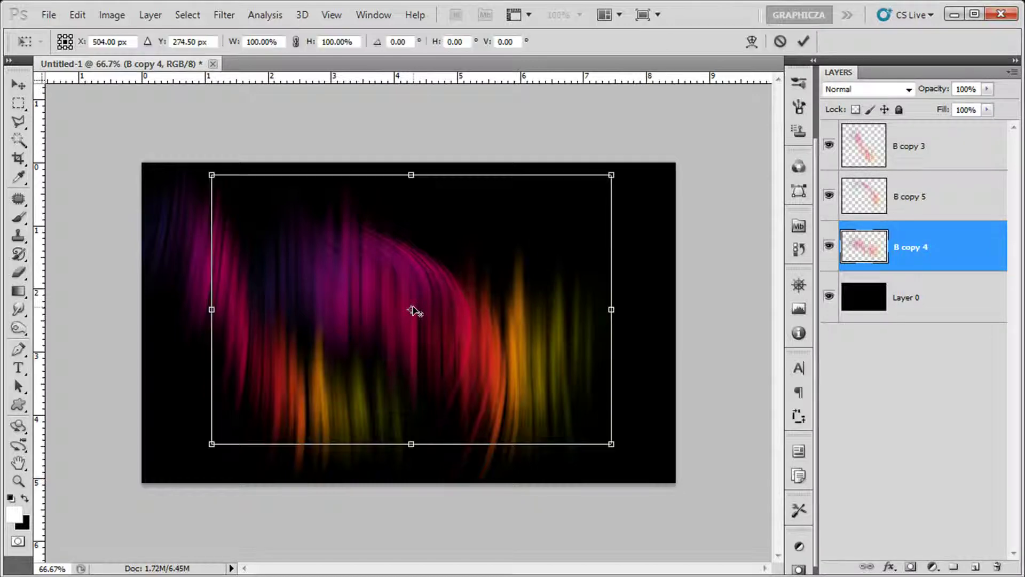
pyautogui.rightClick(418, 312)
pyautogui.click(489, 433)
pyautogui.moveTo(488, 435); pyautogui.dragTo(374, 248)
pyautogui.moveTo(541, 243); pyautogui.dragTo(522, 311)
pyautogui.moveTo(549, 354); pyautogui.dragTo(540, 362)
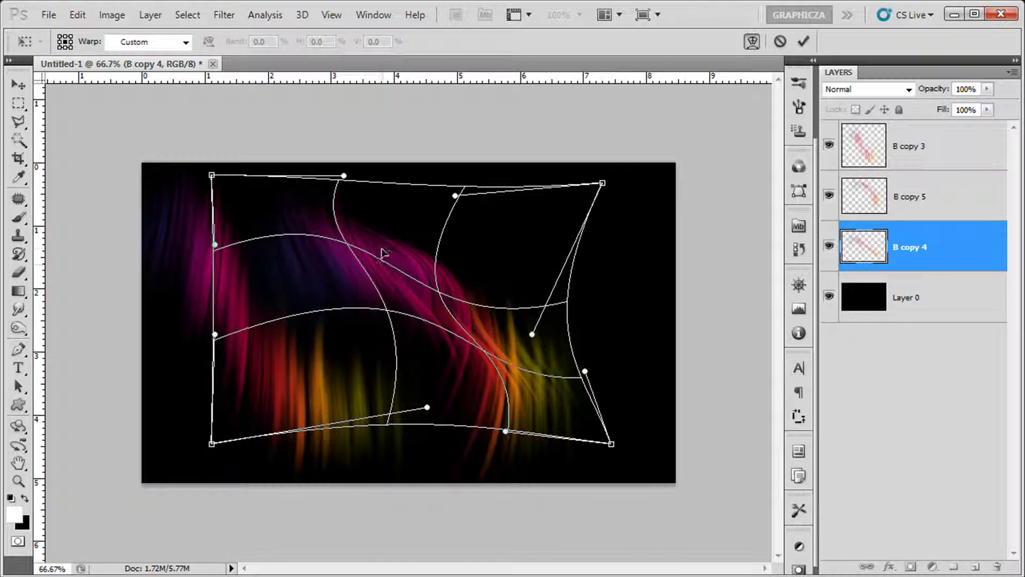
pyautogui.moveTo(385, 251); pyautogui.dragTo(636, 231)
pyautogui.press('Return')
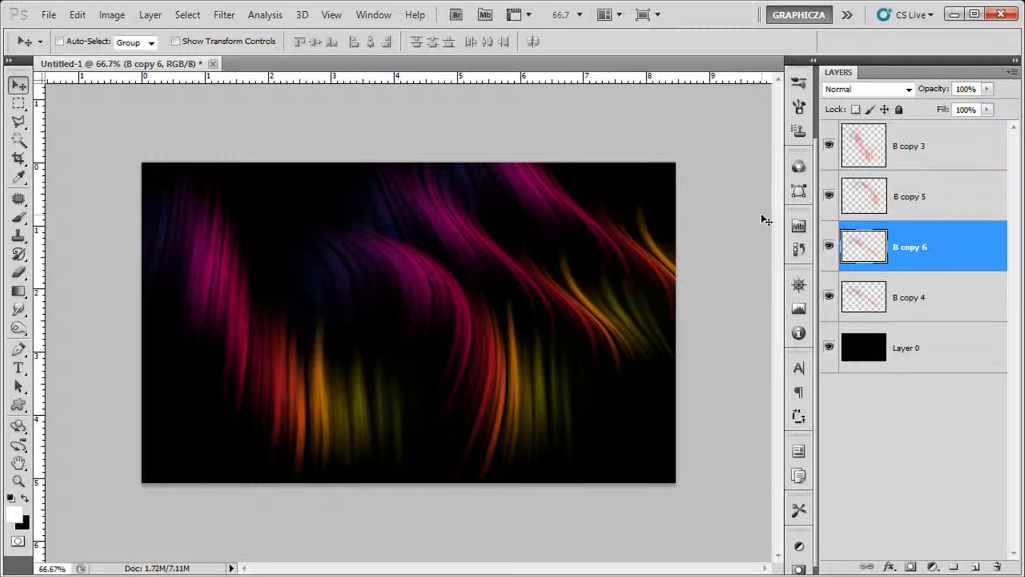
# Step: Add a new empty Layer 1 at the top of the stack above B copy 3
pyautogui.click(909, 155)
pyautogui.hotkey('ctrl', 'shift', 'n')
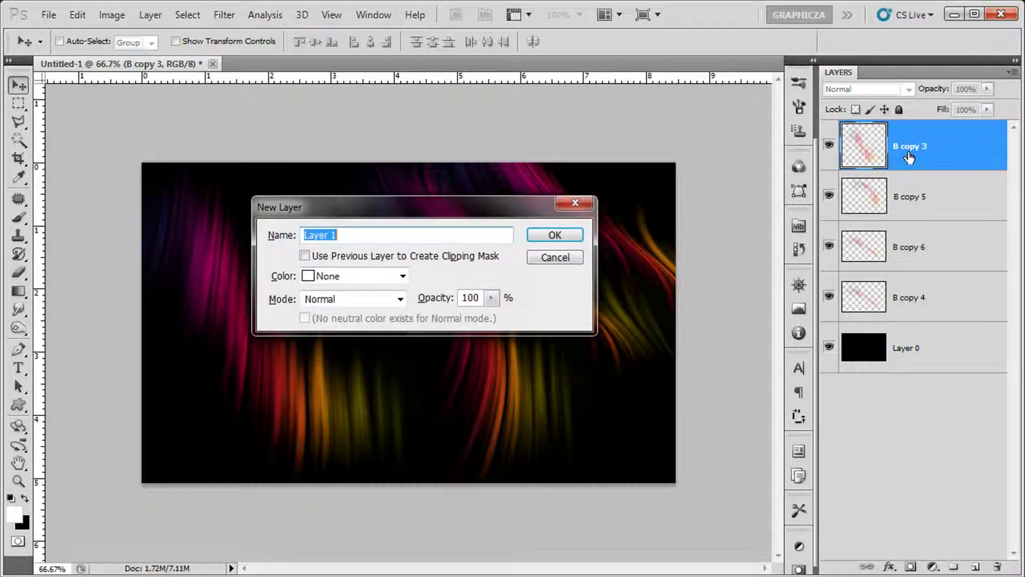
pyautogui.press('Return')
# Step: Set the brush to a hard round tip at 30 px
pyautogui.press('b')
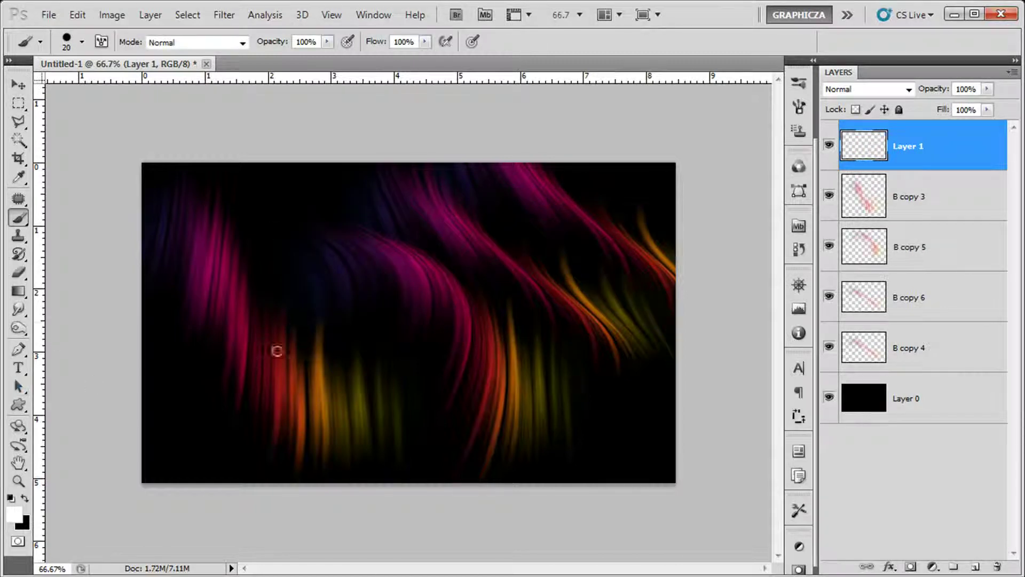
pyautogui.rightClick(231, 292)
pyautogui.click(516, 561)
pyautogui.doubleClick(442, 308)
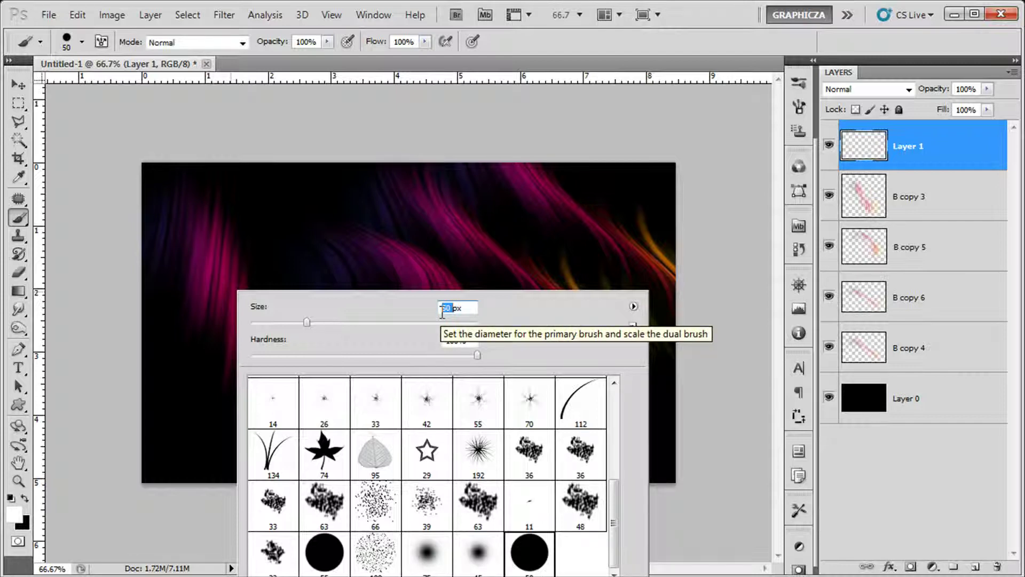
pyautogui.write('30')
pyautogui.press('Return')
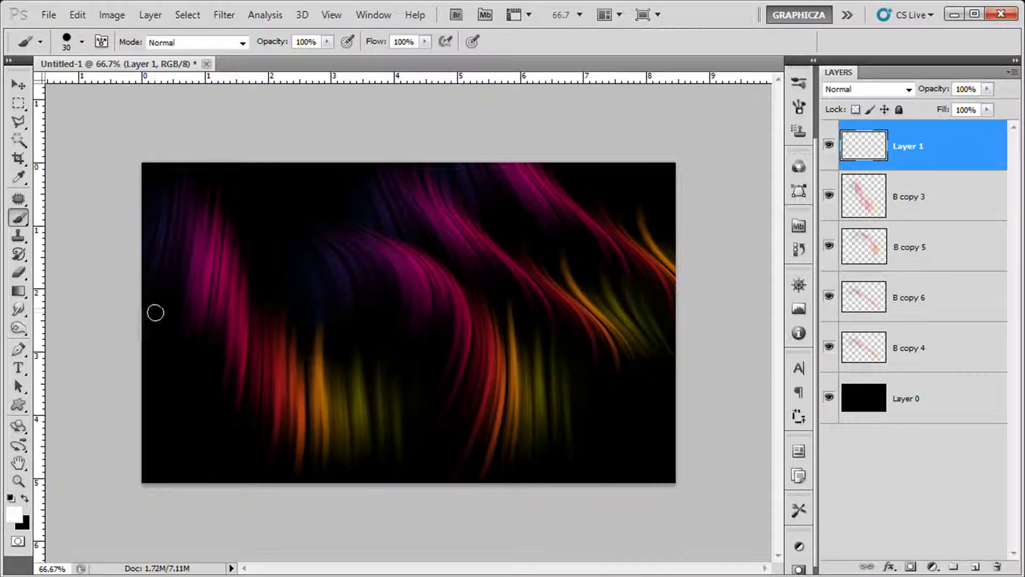
# Step: Paint three bands of white bokeh dots across the top, middle and bottom of the streaks
pyautogui.moveTo(121, 226); pyautogui.dragTo(670, 235)
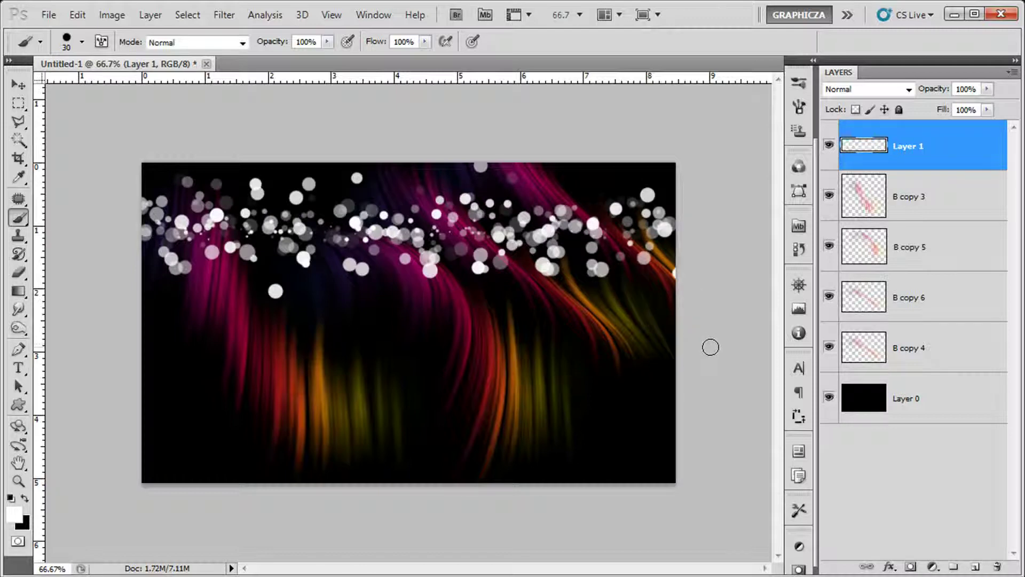
pyautogui.moveTo(674, 342); pyautogui.dragTo(144, 355)
pyautogui.moveTo(137, 465); pyautogui.dragTo(673, 468)
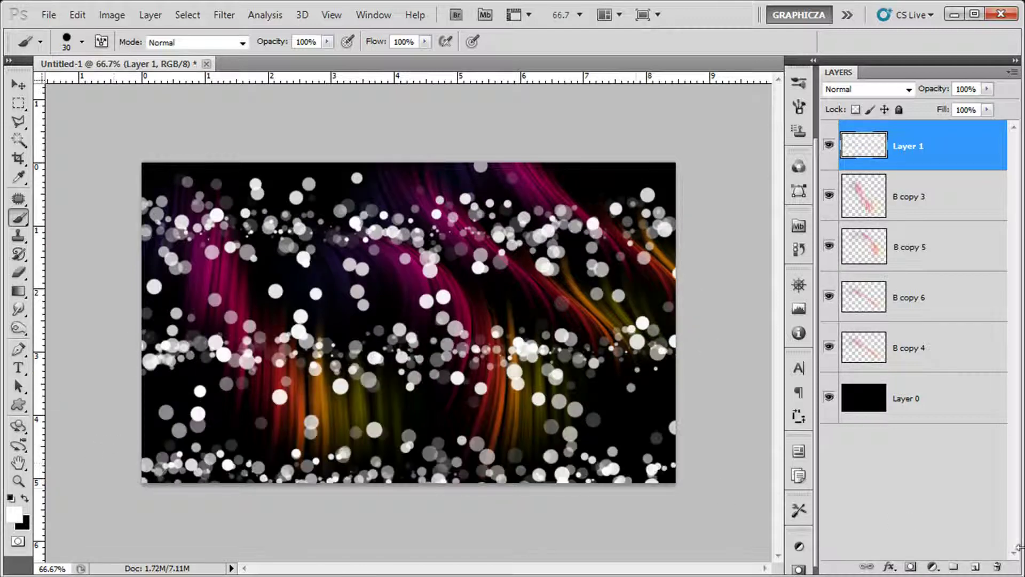
# Step: Set Layer 1 to Overlay blending and paint extra bokeh dots near the top and lower-left orange area
pyautogui.click(881, 90)
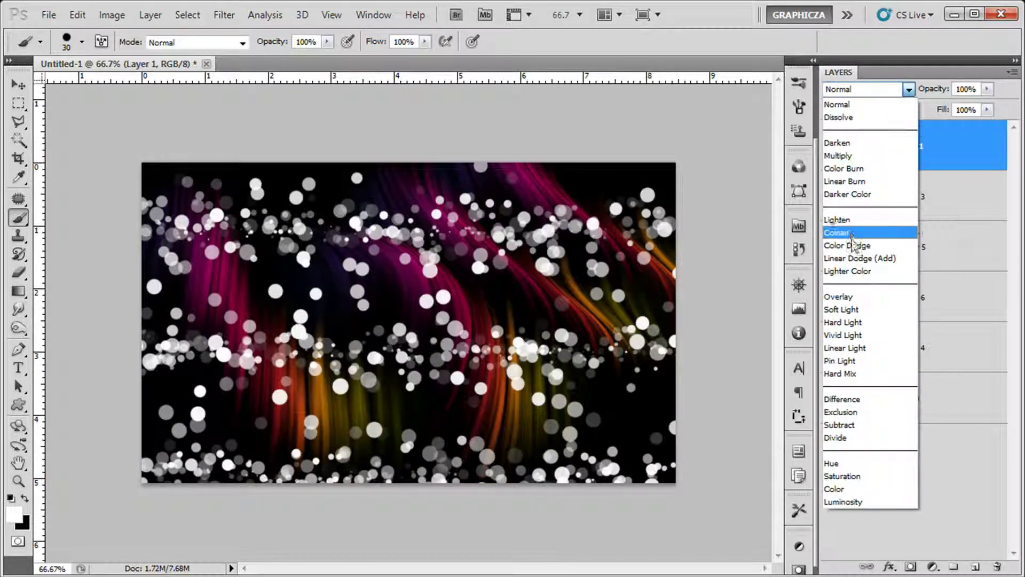
pyautogui.click(839, 297)
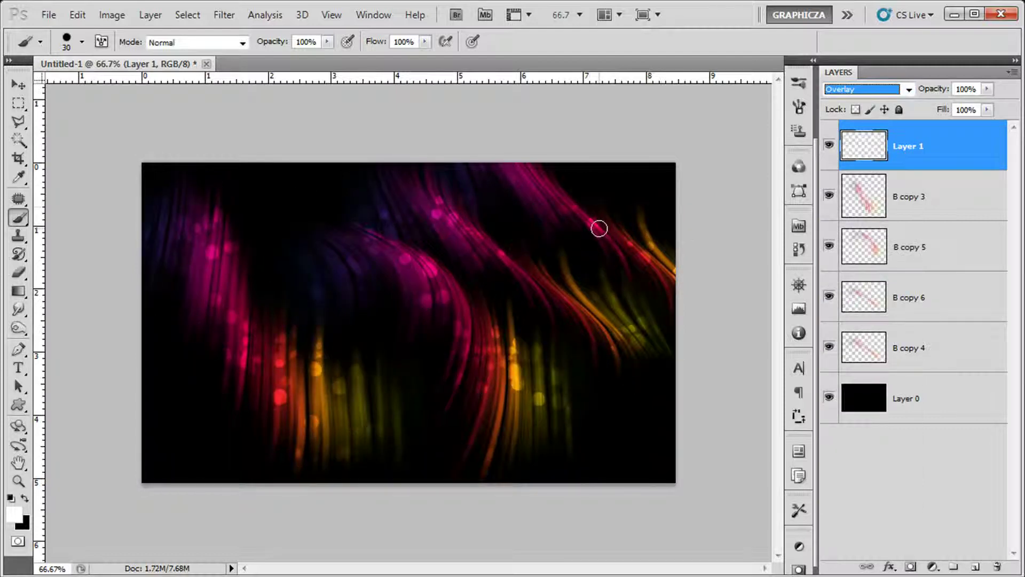
pyautogui.moveTo(596, 227)
pyautogui.mouseDown()
pyautogui.moveTo(593, 200)
pyautogui.moveTo(462, 199)
pyautogui.mouseUp()
pyautogui.moveTo(327, 389); pyautogui.dragTo(247, 385)
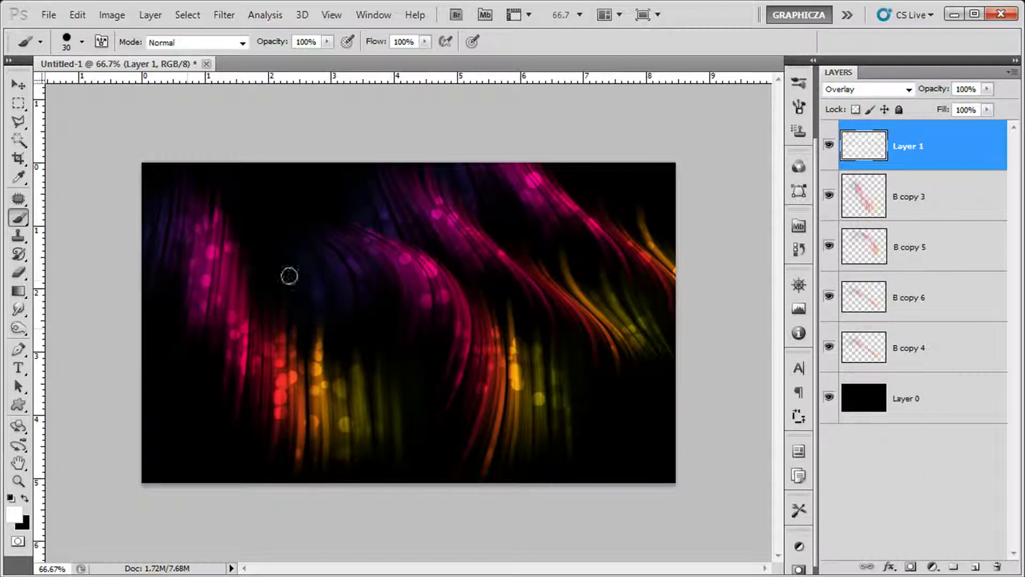